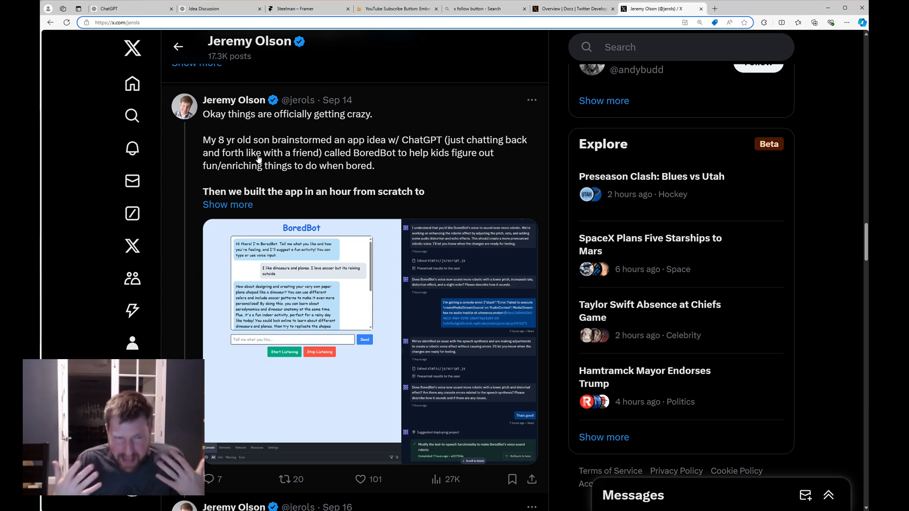
Scroll through the X profile posts, then switch to the ChatGPT 'Idea Discussion' chat.
{"action": "scroll", "coordinate": [294, 260], "scroll_direction": "up", "scroll_amount": 15}
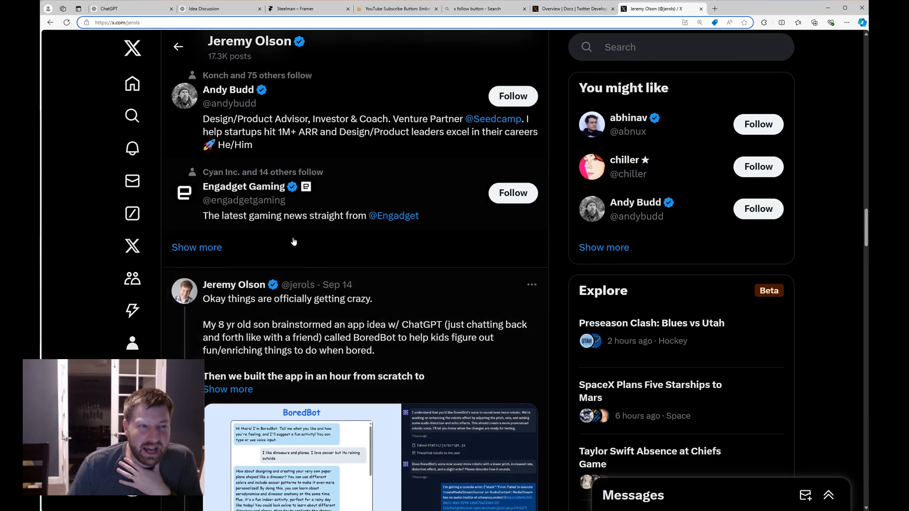
{"action": "scroll", "coordinate": [343, 325], "scroll_direction": "up", "scroll_amount": 10}
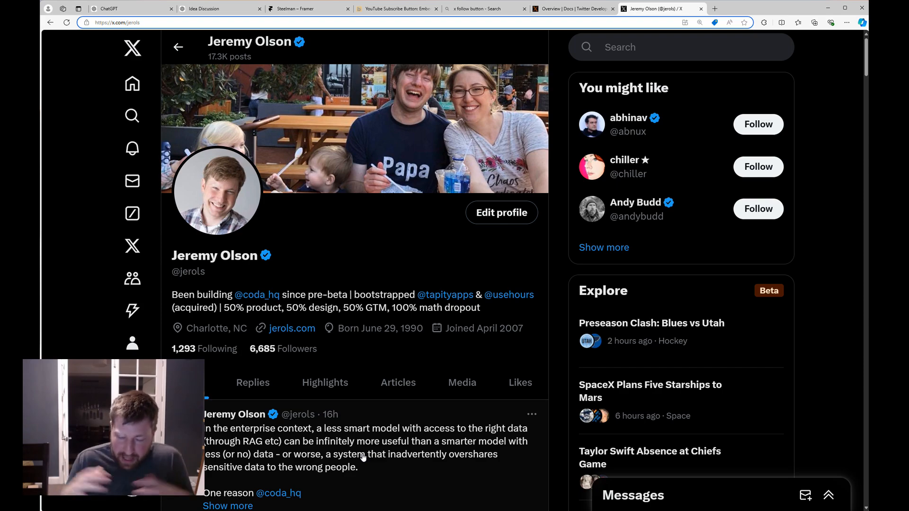
{"action": "scroll", "coordinate": [263, 374], "scroll_direction": "down", "scroll_amount": 4}
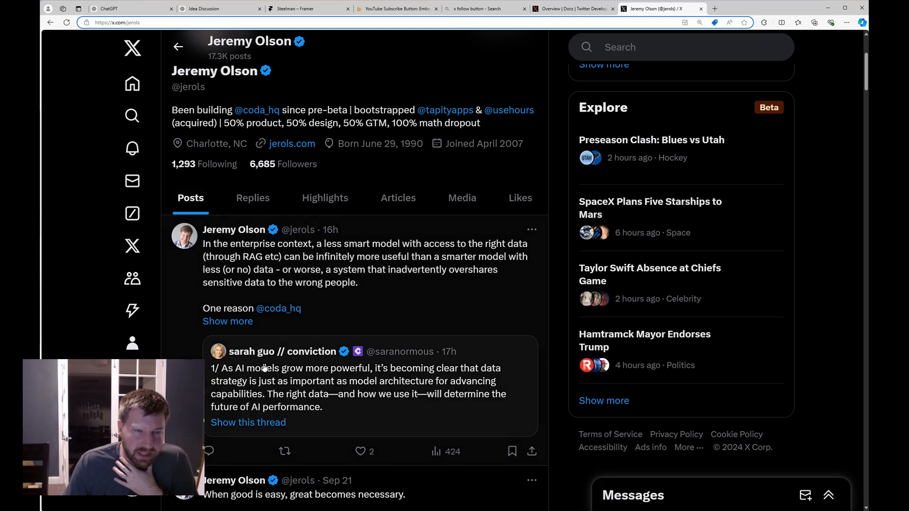
{"action": "scroll", "coordinate": [260, 363], "scroll_direction": "up", "scroll_amount": 2}
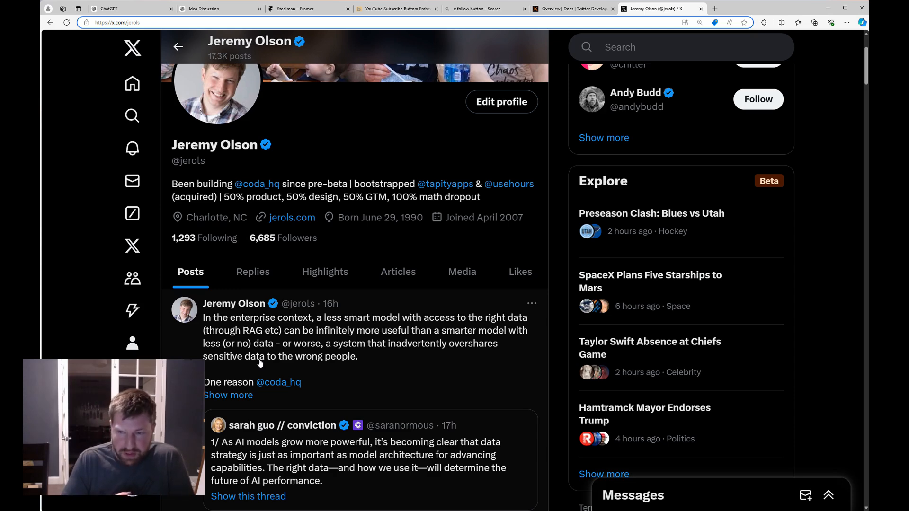
{"action": "scroll", "coordinate": [260, 362], "scroll_direction": "down", "scroll_amount": 4}
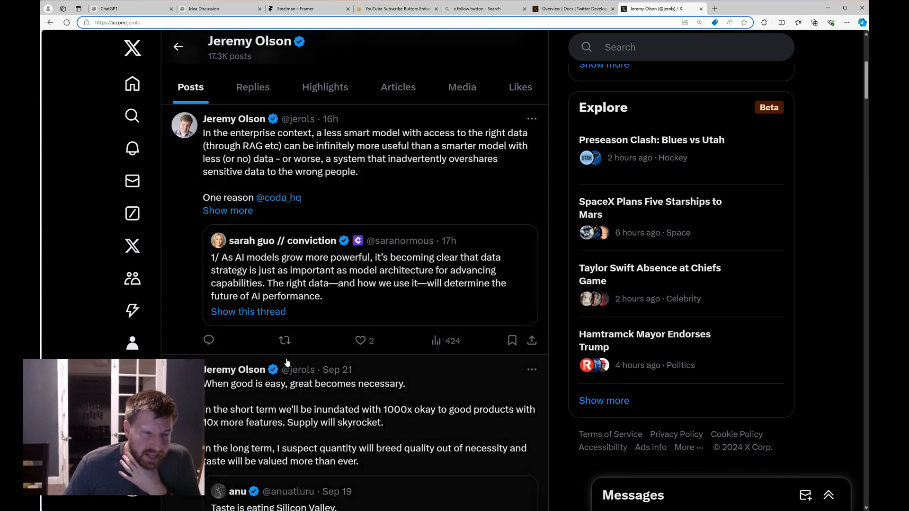
{"action": "scroll", "coordinate": [287, 363], "scroll_direction": "down", "scroll_amount": 8}
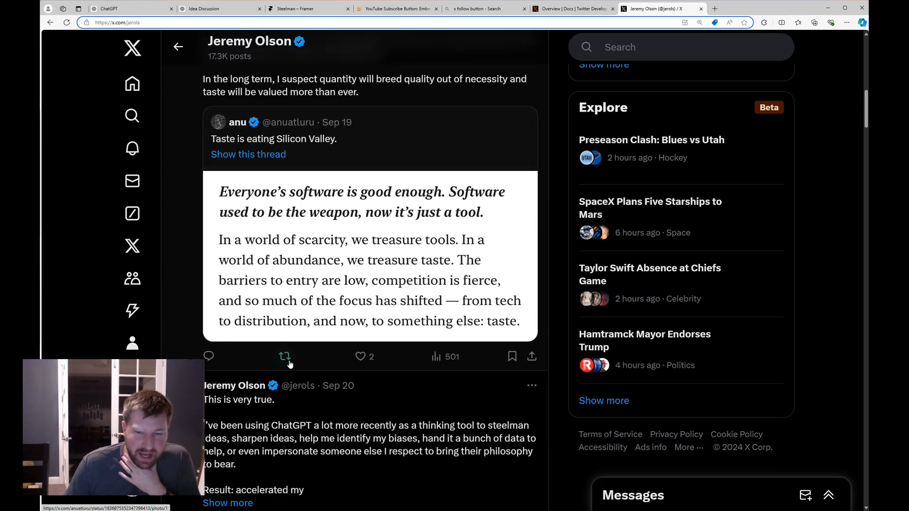
{"action": "scroll", "coordinate": [290, 363], "scroll_direction": "up", "scroll_amount": 4}
{"action": "key", "text": "ctrl+2"}
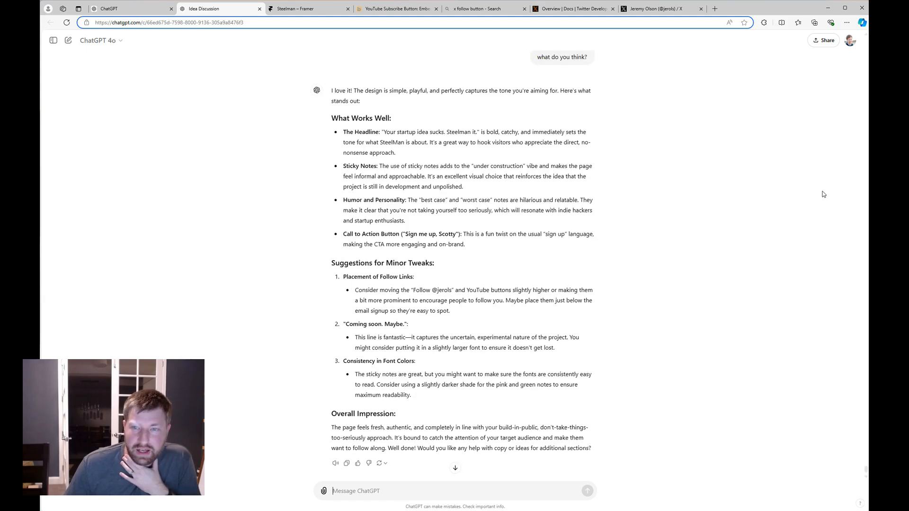
{"action": "scroll", "coordinate": [823, 193], "scroll_direction": "up", "scroll_amount": 1}
{"action": "left_click_drag", "start_coordinate": [867, 470], "coordinate": [837, 4]}
{"action": "scroll", "coordinate": [729, 173], "scroll_direction": "down", "scroll_amount": 4}
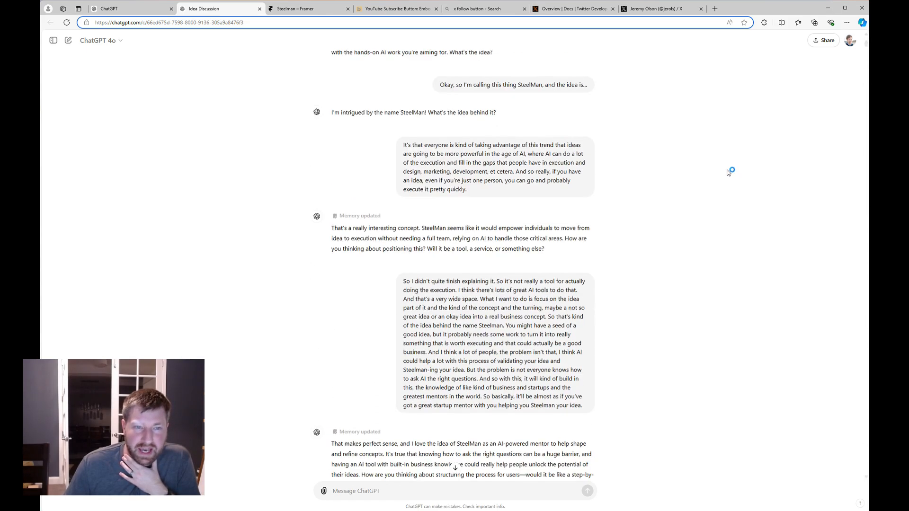
{"action": "scroll", "coordinate": [728, 173], "scroll_direction": "down", "scroll_amount": 9}
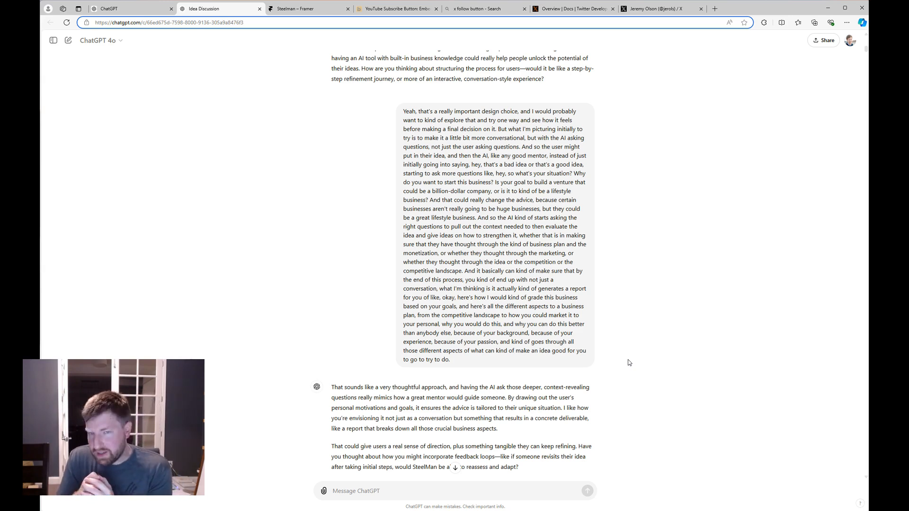
{"action": "scroll", "coordinate": [612, 365], "scroll_direction": "down", "scroll_amount": 20}
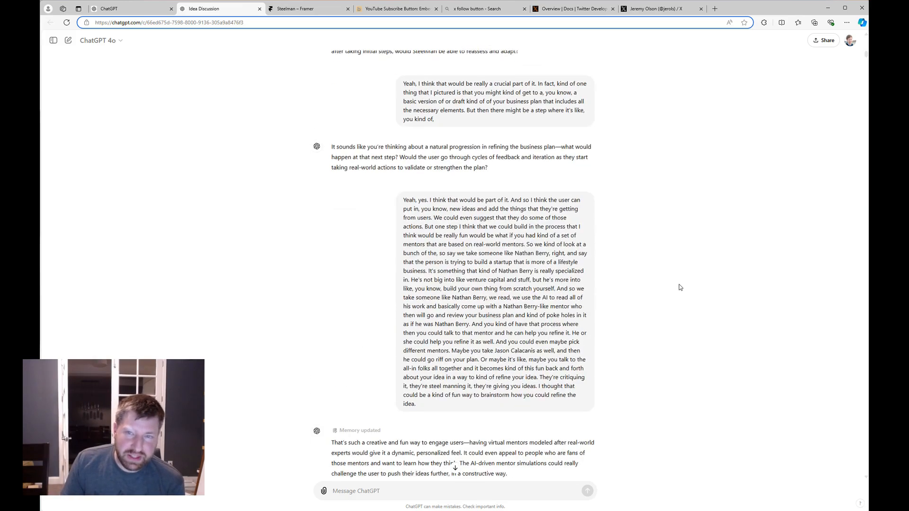
{"action": "scroll", "coordinate": [769, 235], "scroll_direction": "down", "scroll_amount": 20}
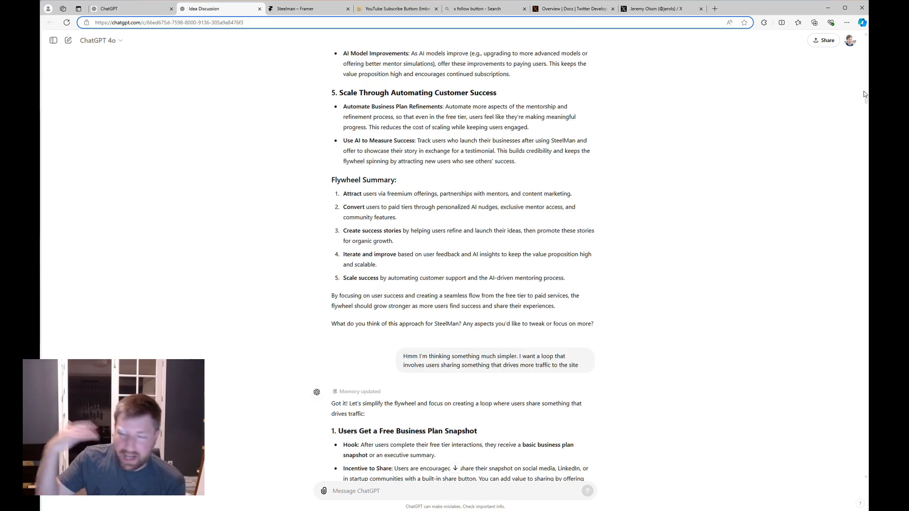
{"action": "left_click_drag", "start_coordinate": [868, 103], "coordinate": [864, 117]}
{"action": "scroll", "coordinate": [720, 135], "scroll_direction": "down", "scroll_amount": 5}
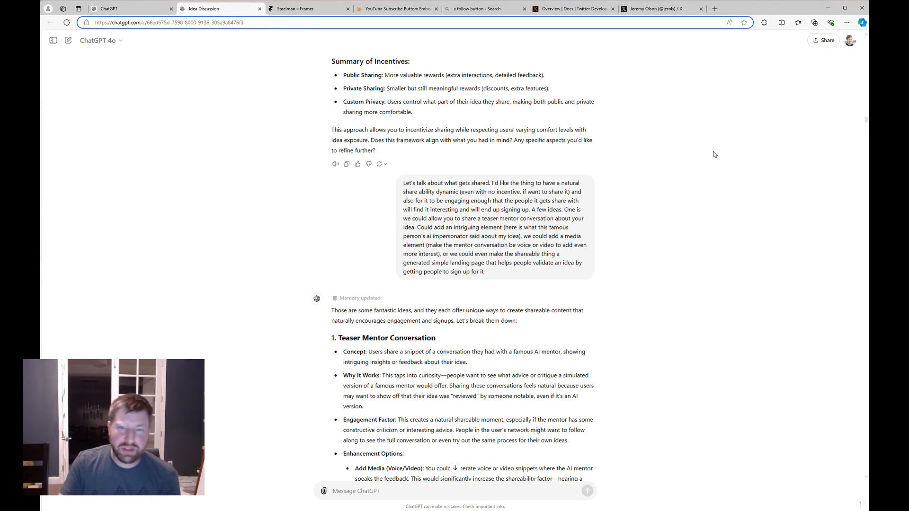
{"action": "scroll", "coordinate": [757, 198], "scroll_direction": "down", "scroll_amount": 3}
{"action": "left_click_drag", "start_coordinate": [867, 125], "coordinate": [860, 77]}
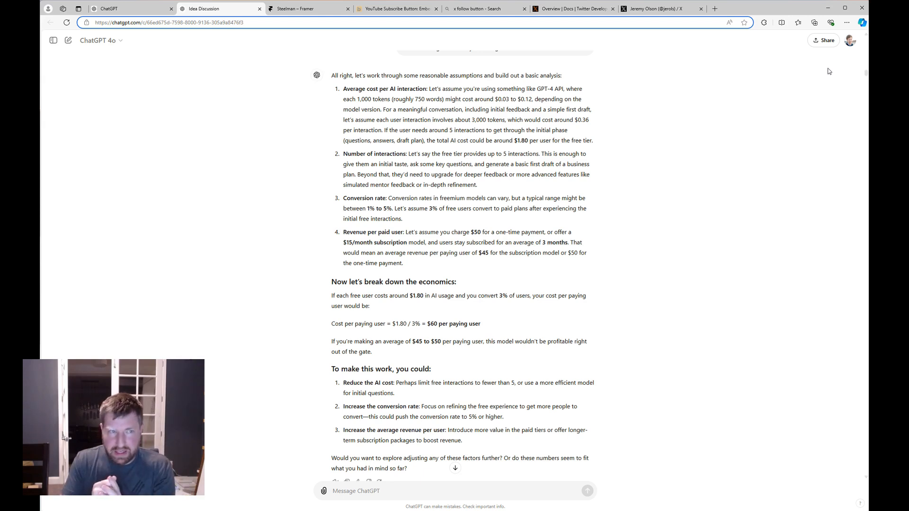
Find the mentor's name throughout the chat, scroll to the end, then return to the Framer project.
{"action": "key", "text": "ctrl+f"}
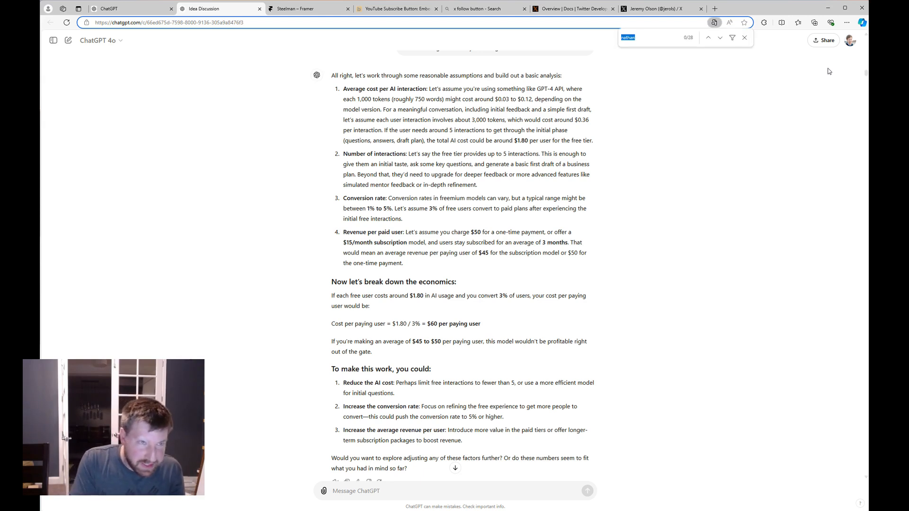
{"action": "type", "text": "nathan"}
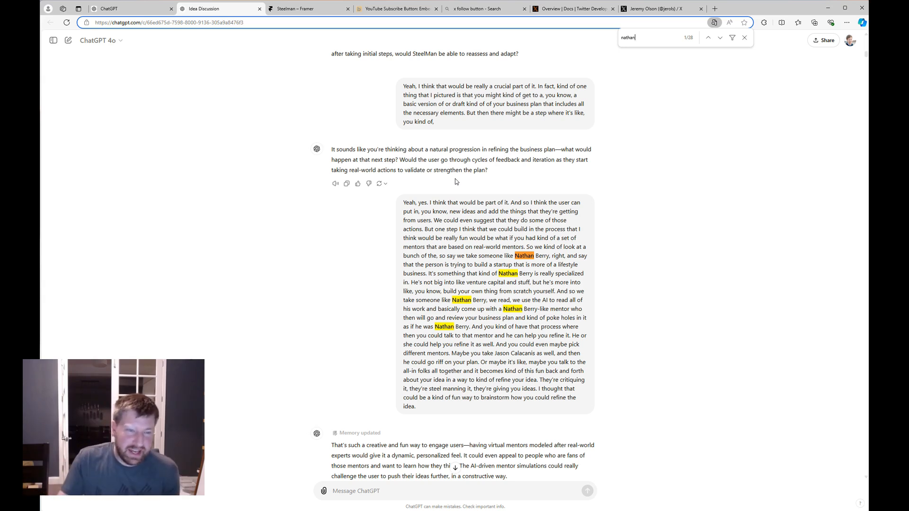
{"action": "scroll", "coordinate": [457, 166], "scroll_direction": "down", "scroll_amount": 2}
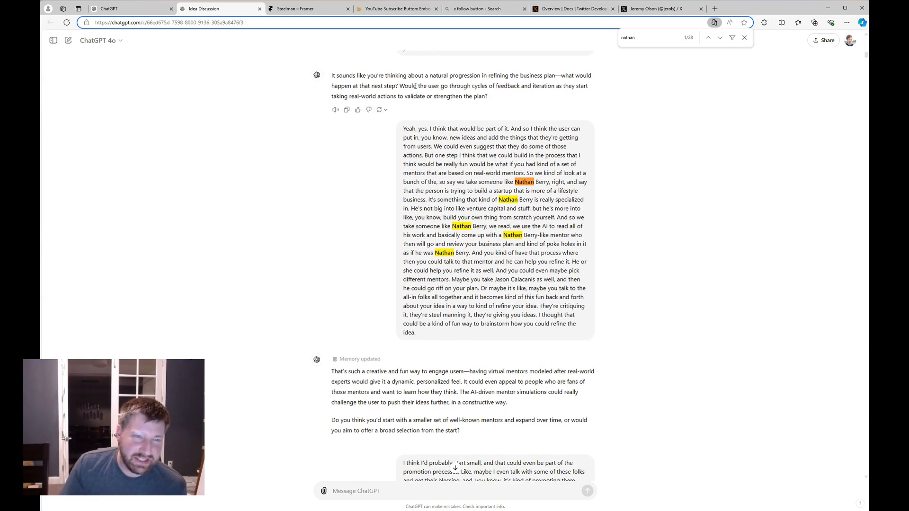
{"action": "scroll", "coordinate": [423, 112], "scroll_direction": "down", "scroll_amount": 5}
{"action": "scroll", "coordinate": [429, 139], "scroll_direction": "down", "scroll_amount": 5}
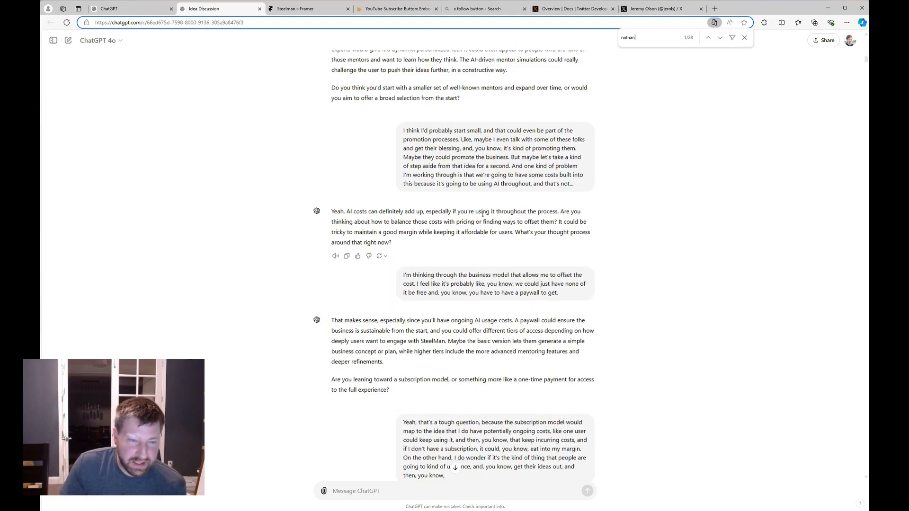
{"action": "scroll", "coordinate": [475, 246], "scroll_direction": "up", "scroll_amount": 8}
{"action": "scroll", "coordinate": [475, 250], "scroll_direction": "down", "scroll_amount": 20}
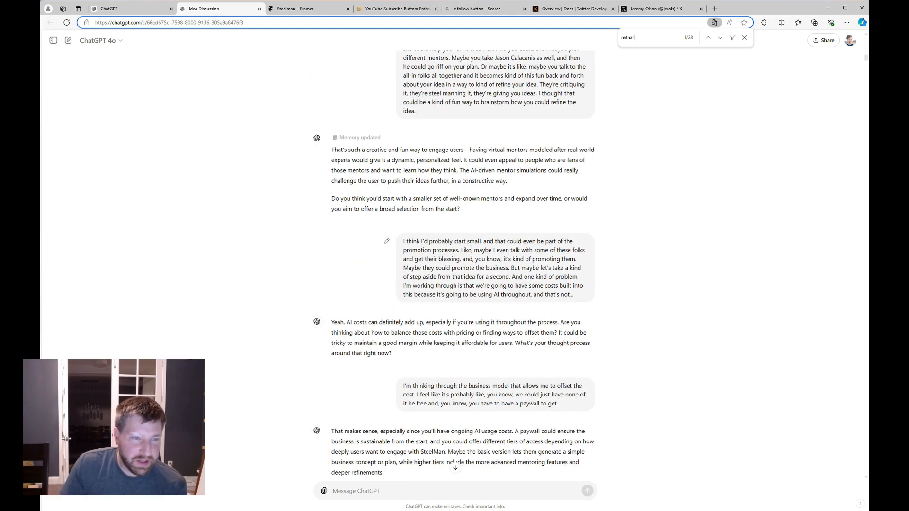
{"action": "scroll", "coordinate": [463, 251], "scroll_direction": "down", "scroll_amount": 18}
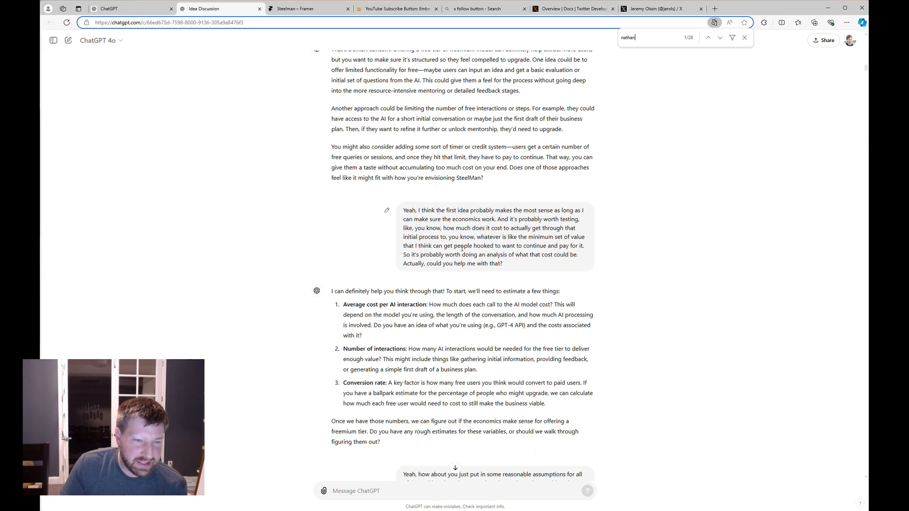
{"action": "scroll", "coordinate": [462, 244], "scroll_direction": "down", "scroll_amount": 2}
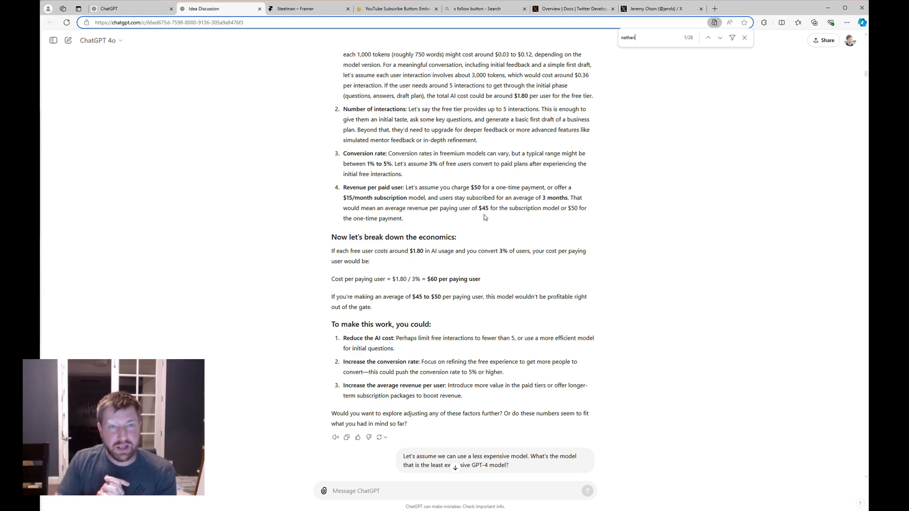
{"action": "left_click_drag", "start_coordinate": [866, 74], "coordinate": [862, 483]}
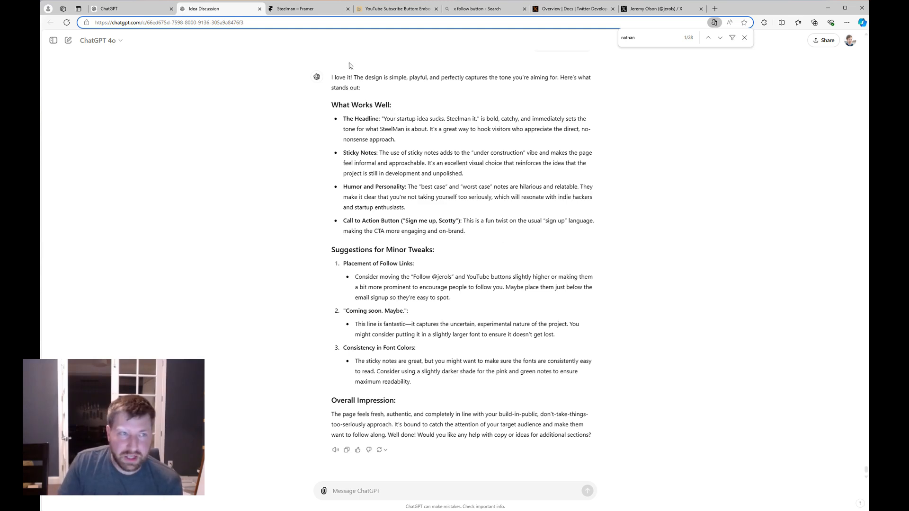
{"action": "left_click", "coordinate": [319, 13]}
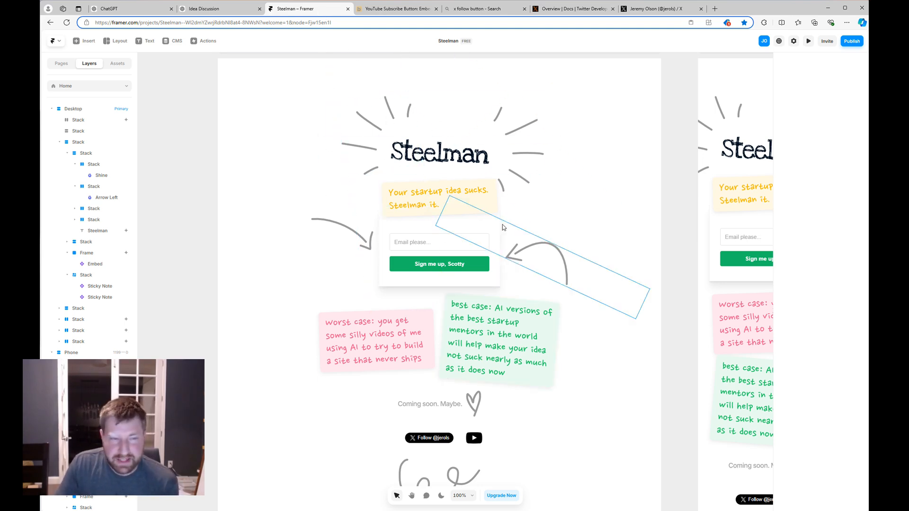
{"action": "scroll", "coordinate": [519, 289], "scroll_direction": "down", "scroll_amount": 1}
{"action": "scroll", "coordinate": [520, 290], "scroll_direction": "up", "scroll_amount": 1}
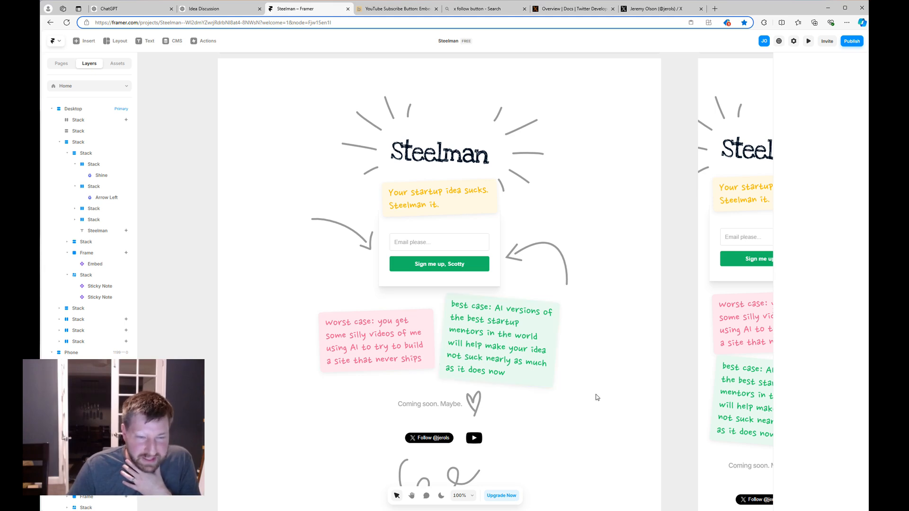
{"action": "scroll", "coordinate": [609, 370], "scroll_direction": "down", "scroll_amount": 1}
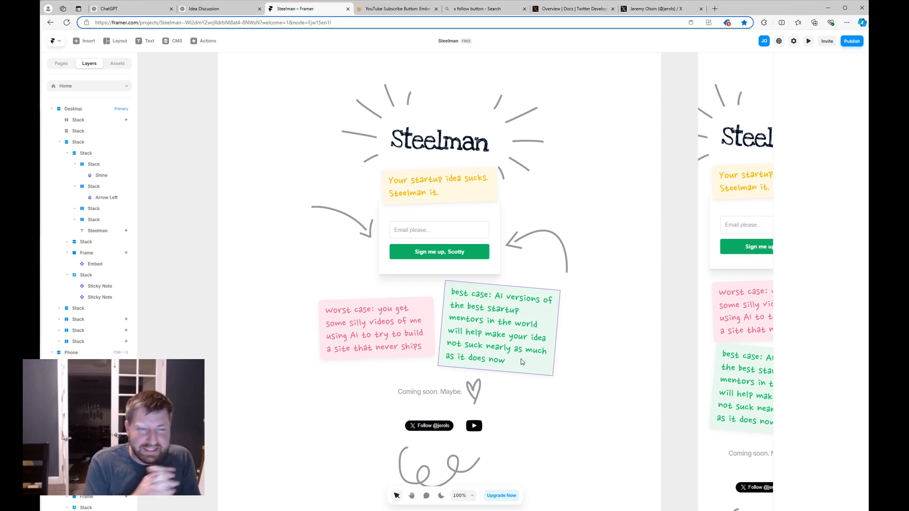
{"action": "scroll", "coordinate": [521, 359], "scroll_direction": "up", "scroll_amount": 1}
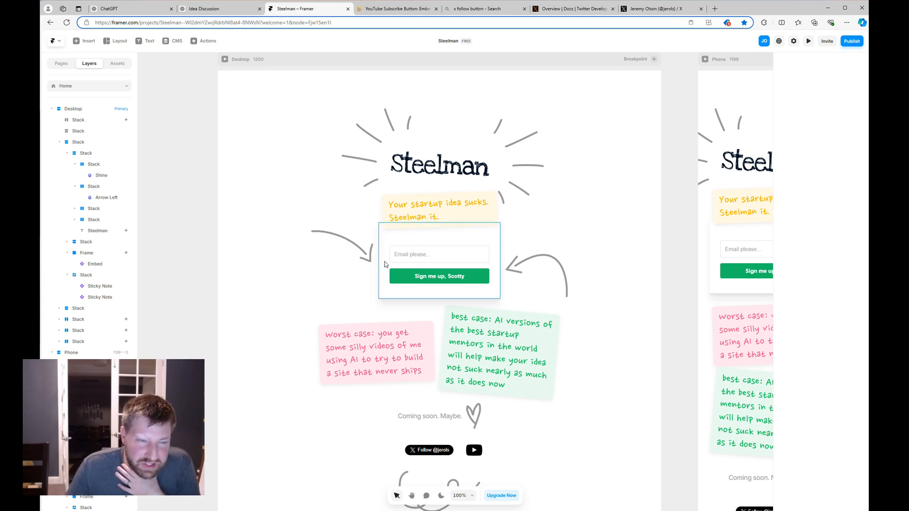
Select the email signup form frame and remove its Hover Effect.
{"action": "left_click", "coordinate": [497, 242]}
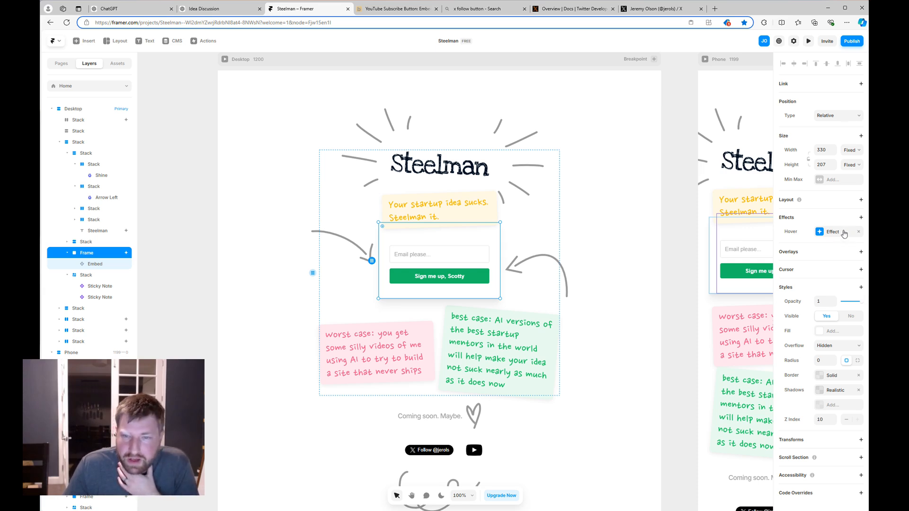
{"action": "left_click", "coordinate": [858, 231]}
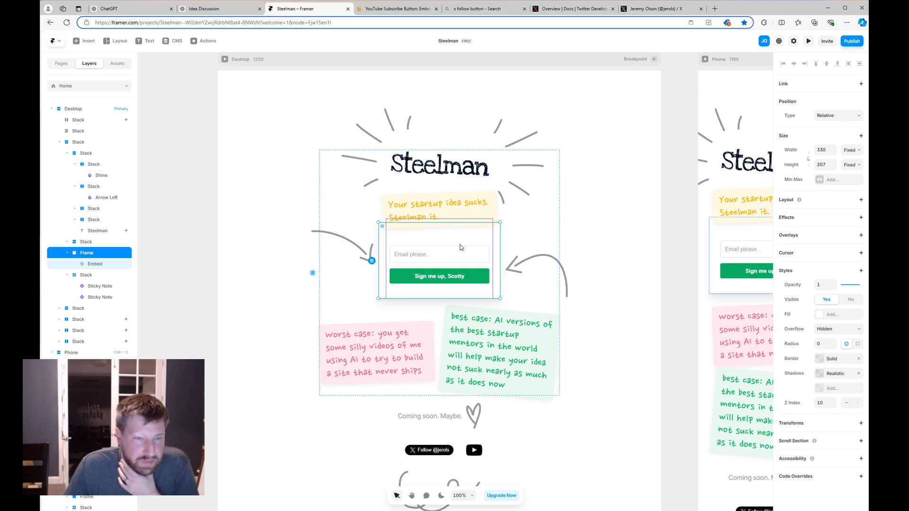
Add a Hover effect to the signup frame with Scale 1 and Rotate 20.
{"action": "left_click", "coordinate": [861, 217]}
{"action": "left_click", "coordinate": [836, 239]}
{"action": "left_click", "coordinate": [724, 267]}
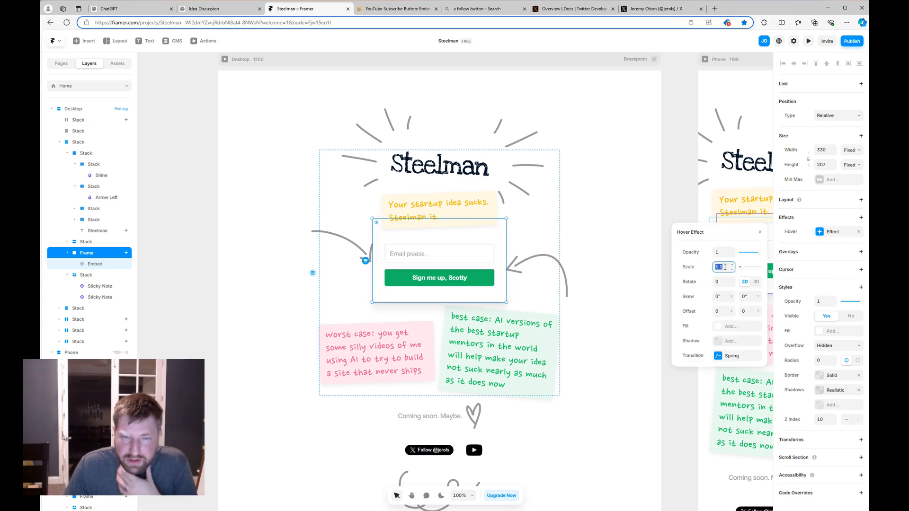
{"action": "type", "text": "1"}
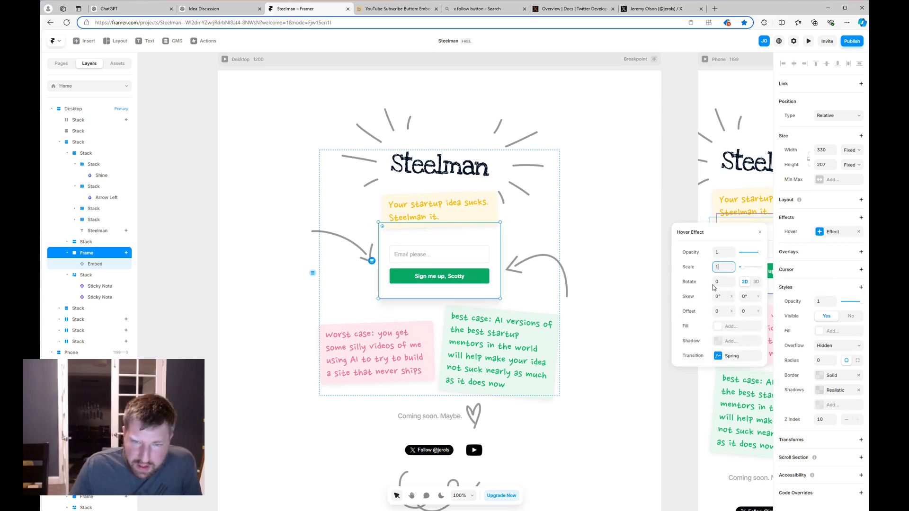
{"action": "left_click", "coordinate": [729, 283]}
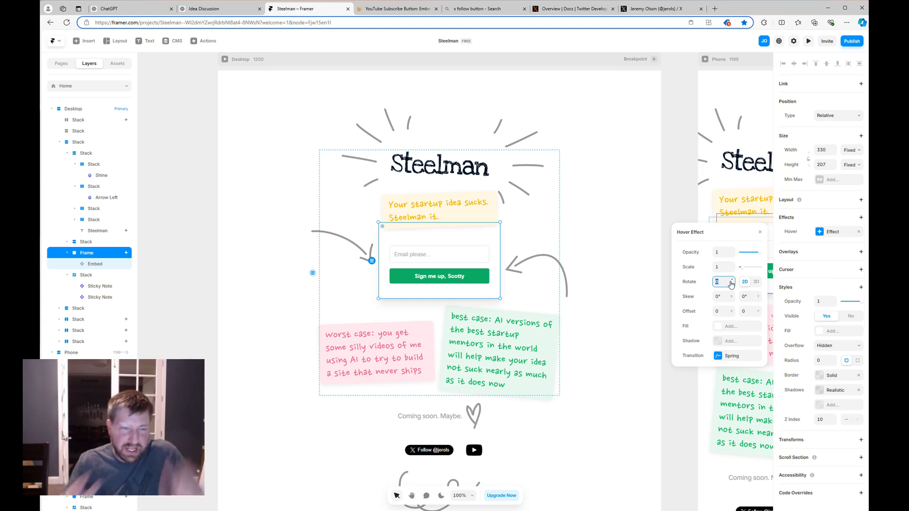
{"action": "type", "text": "10"}
{"action": "key", "text": "BackSpace"}
{"action": "key", "text": "BackSpace"}
{"action": "type", "text": "20"}
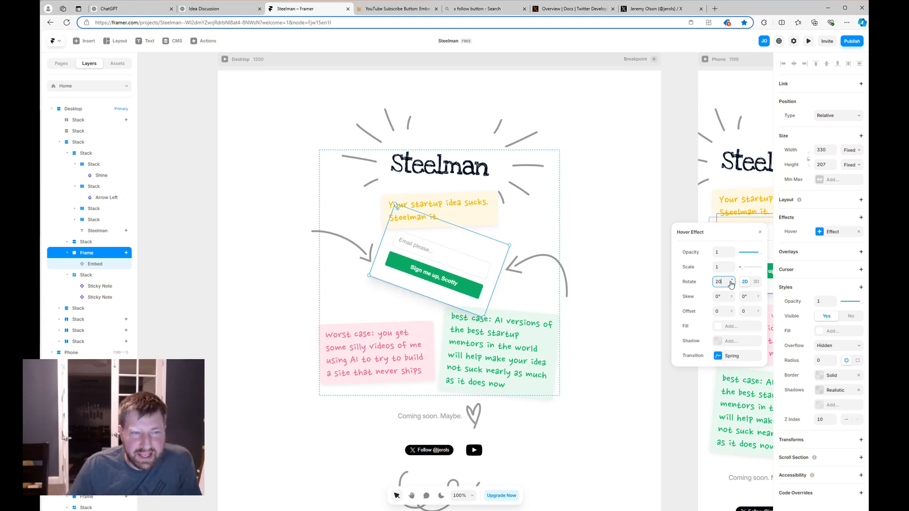
Set the hover offset to -60 horizontal and 20 vertical.
{"action": "left_click", "coordinate": [721, 310]}
{"action": "type", "text": "10"}
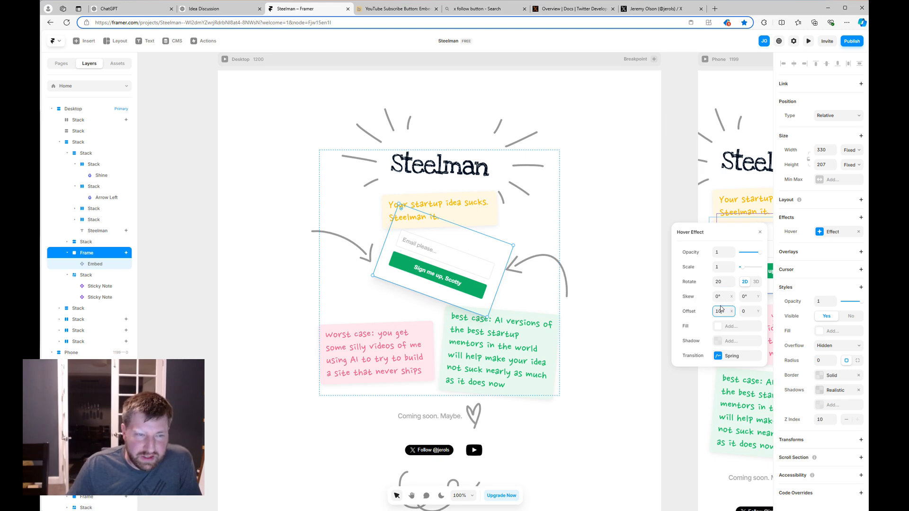
{"action": "key", "text": "BackSpace"}
{"action": "key", "text": "BackSpace"}
{"action": "type", "text": "-60"}
{"action": "left_click", "coordinate": [750, 311]}
{"action": "type", "text": "10"}
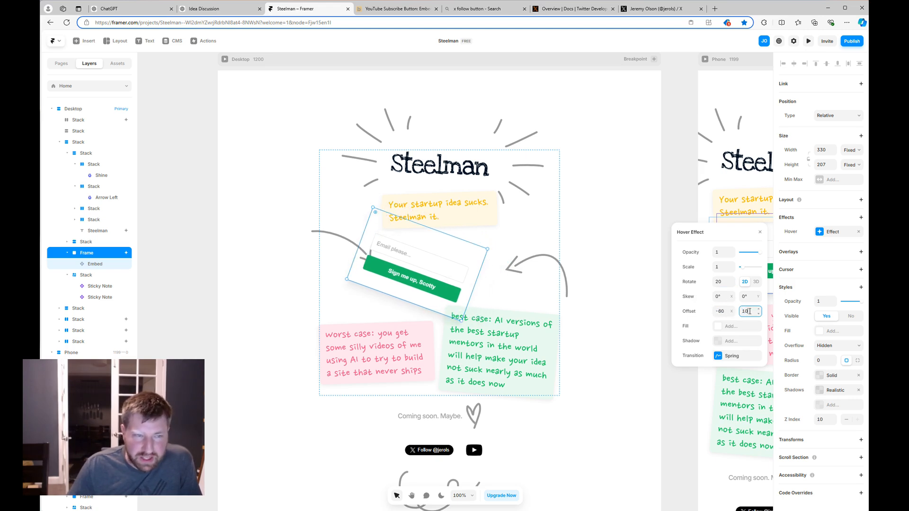
{"action": "key", "text": "shift+Up"}
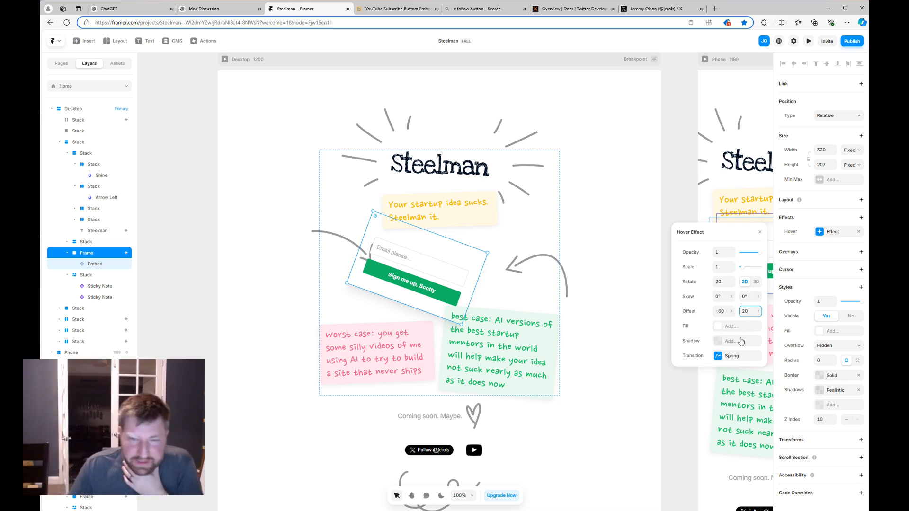
Keep the Spring transition and test the hover tilt in live preview.
{"action": "left_click", "coordinate": [723, 355]}
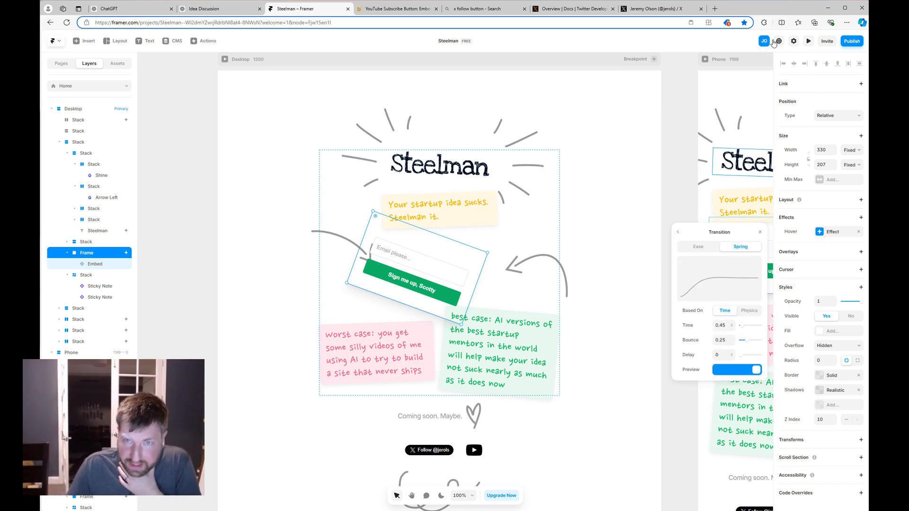
{"action": "left_click", "coordinate": [810, 43]}
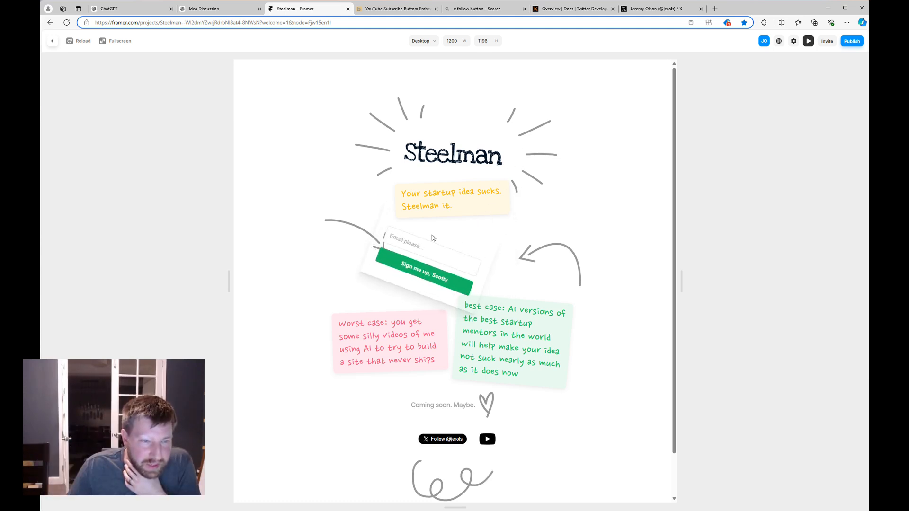
{"action": "key", "text": "Escape"}
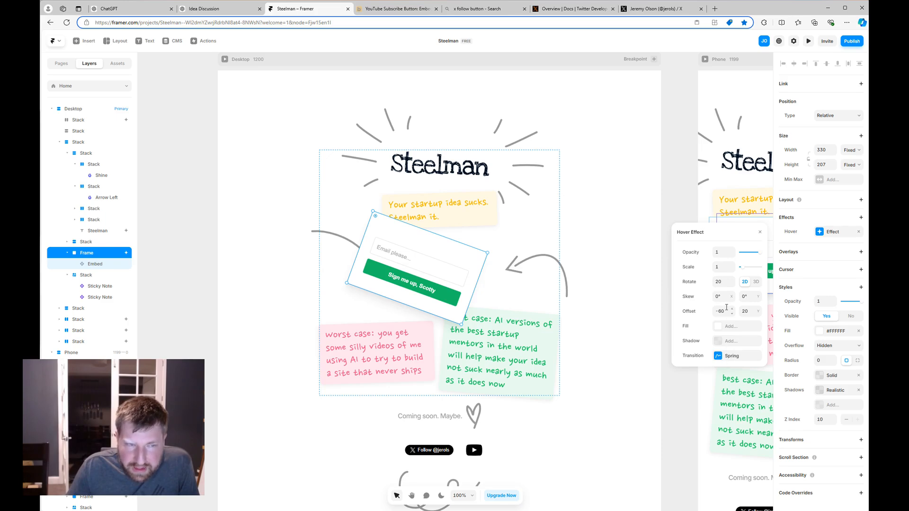
{"action": "left_click", "coordinate": [811, 41]}
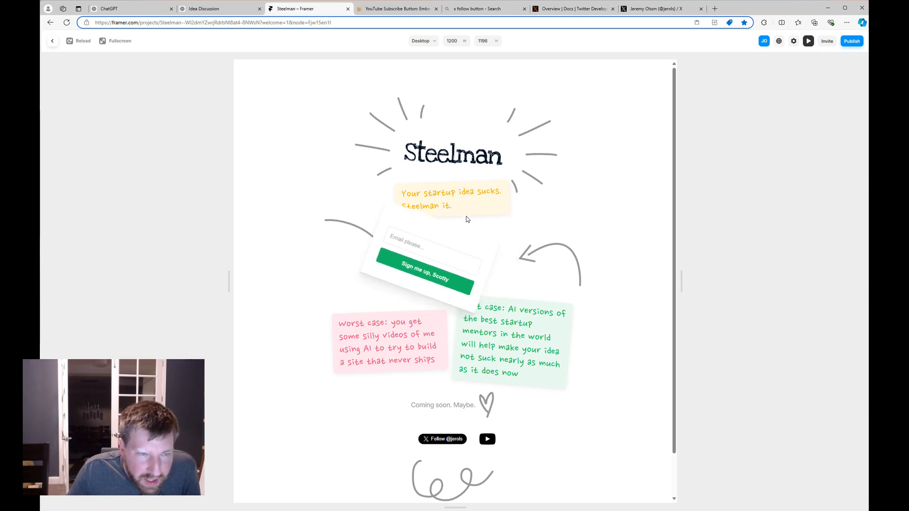
{"action": "left_click", "coordinate": [808, 41]}
Nudge the hover offset values up slightly and test the hover again in preview.
{"action": "left_click", "coordinate": [824, 232]}
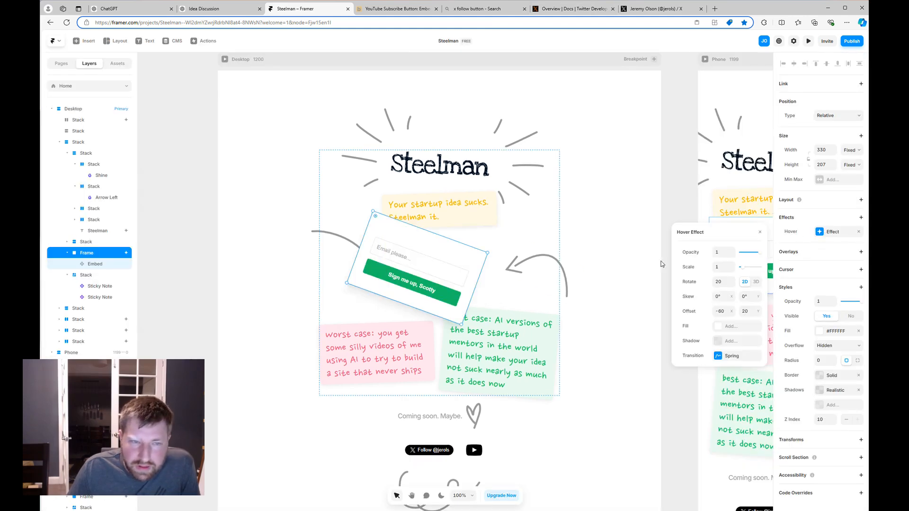
{"action": "left_click", "coordinate": [727, 313]}
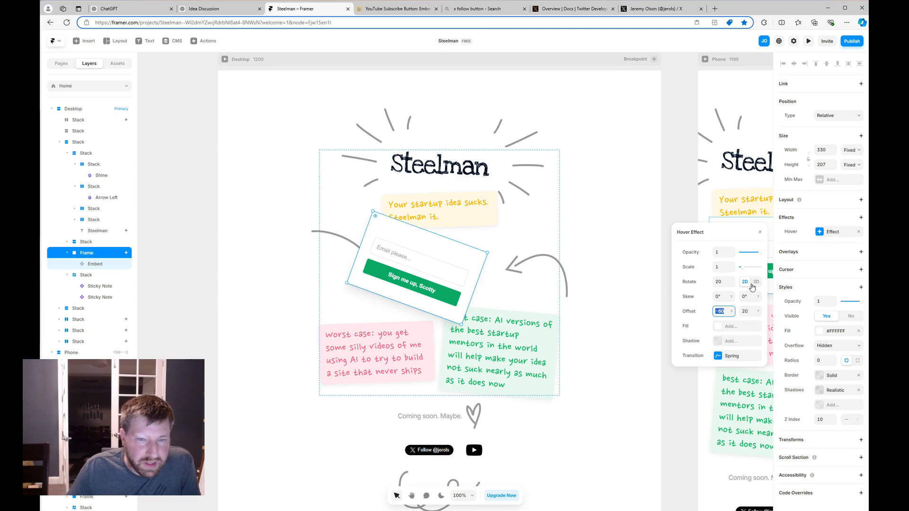
{"action": "key", "text": "Up"}
{"action": "key", "text": "Up"}
{"action": "key", "text": "Up"}
{"action": "key", "text": "Up"}
{"action": "key", "text": "Up"}
{"action": "key", "text": "Up"}
{"action": "key", "text": "Up"}
{"action": "key", "text": "Up"}
{"action": "key", "text": "Up"}
{"action": "key", "text": "Up"}
{"action": "key", "text": "Up"}
{"action": "key", "text": "Up"}
{"action": "key", "text": "Up"}
{"action": "key", "text": "Up"}
{"action": "key", "text": "Up"}
{"action": "key", "text": "Up"}
{"action": "key", "text": "Up"}
{"action": "key", "text": "Up"}
{"action": "key", "text": "Up"}
{"action": "key", "text": "Up"}
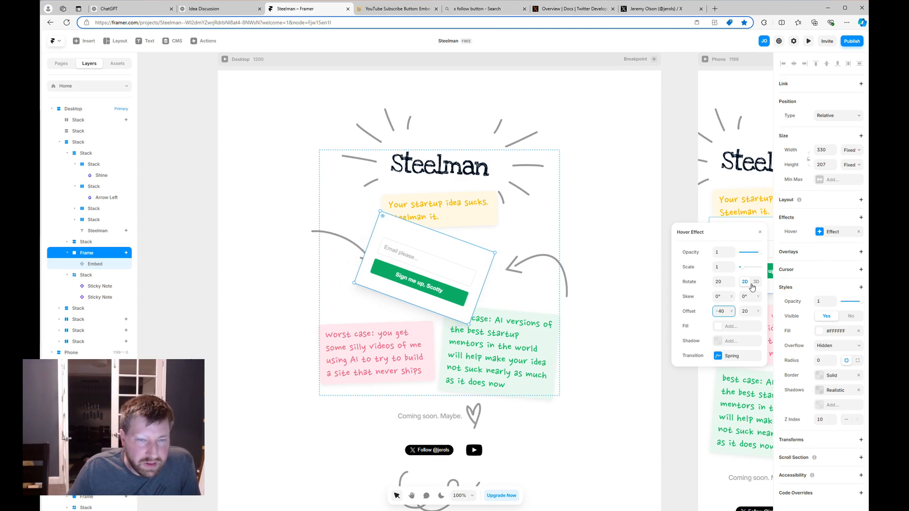
{"action": "left_click", "coordinate": [748, 312]}
{"action": "key", "text": "Up"}
{"action": "key", "text": "Up"}
{"action": "key", "text": "Up"}
{"action": "key", "text": "Up"}
{"action": "key", "text": "Up"}
{"action": "key", "text": "Up"}
{"action": "key", "text": "Up"}
{"action": "key", "text": "Up"}
{"action": "key", "text": "Up"}
{"action": "key", "text": "Up"}
{"action": "key", "text": "Up"}
{"action": "key", "text": "Up"}
{"action": "key", "text": "Up"}
{"action": "key", "text": "Up"}
{"action": "key", "text": "Up"}
{"action": "key", "text": "Up"}
{"action": "key", "text": "Up"}
{"action": "key", "text": "Up"}
{"action": "key", "text": "Up"}
{"action": "key", "text": "Up"}
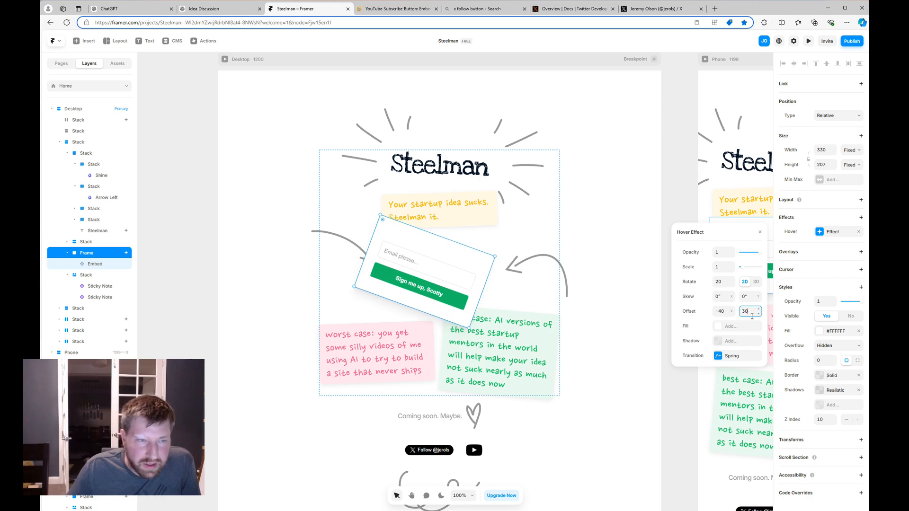
{"action": "left_click", "coordinate": [809, 41]}
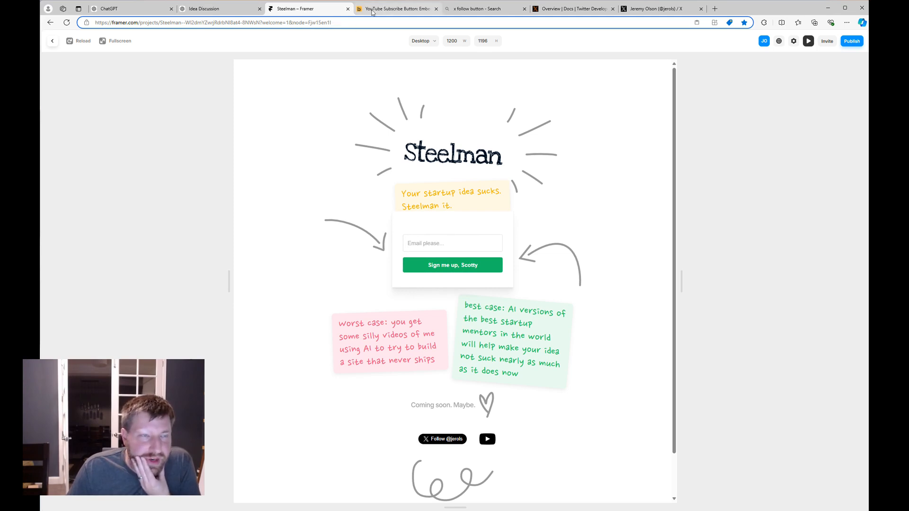
{"action": "left_click", "coordinate": [52, 44]}
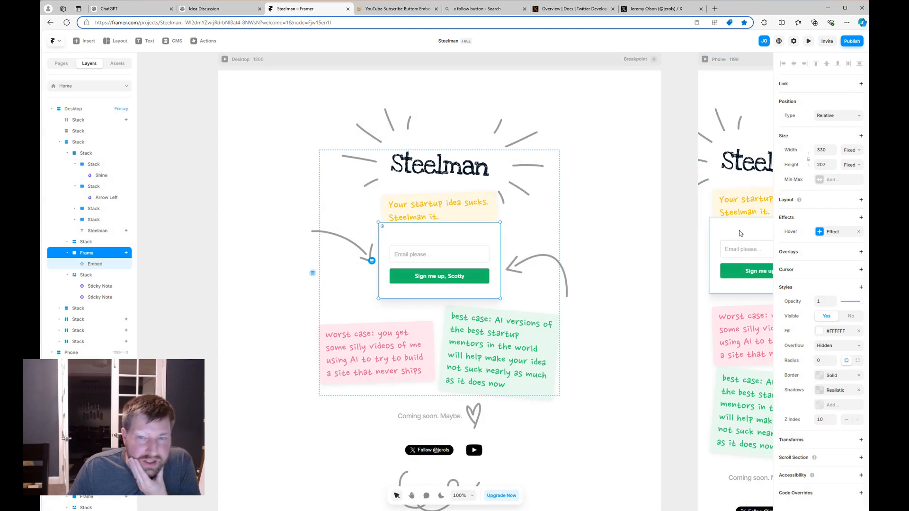
Increase the hover rotation to 30 degrees and preview the stronger tilt.
{"action": "left_click", "coordinate": [843, 234]}
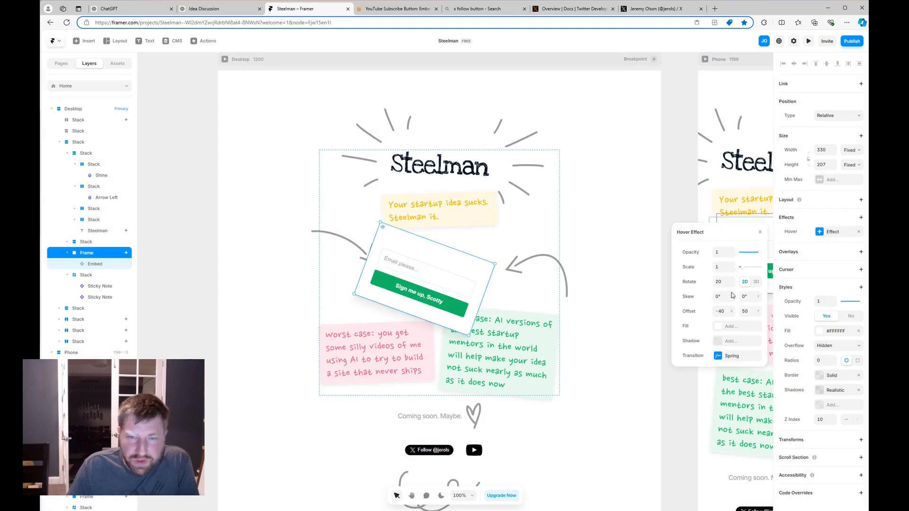
{"action": "left_click", "coordinate": [719, 282]}
{"action": "type", "text": "30"}
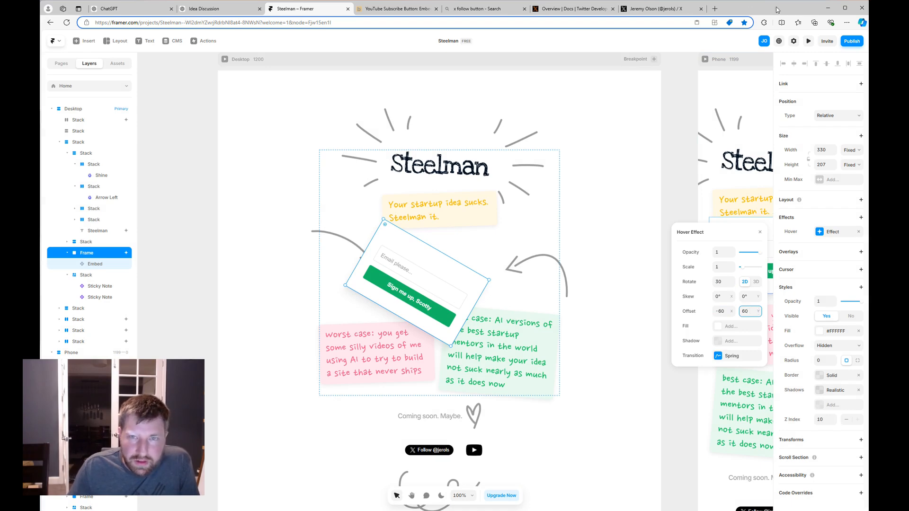
{"action": "left_click", "coordinate": [808, 41]}
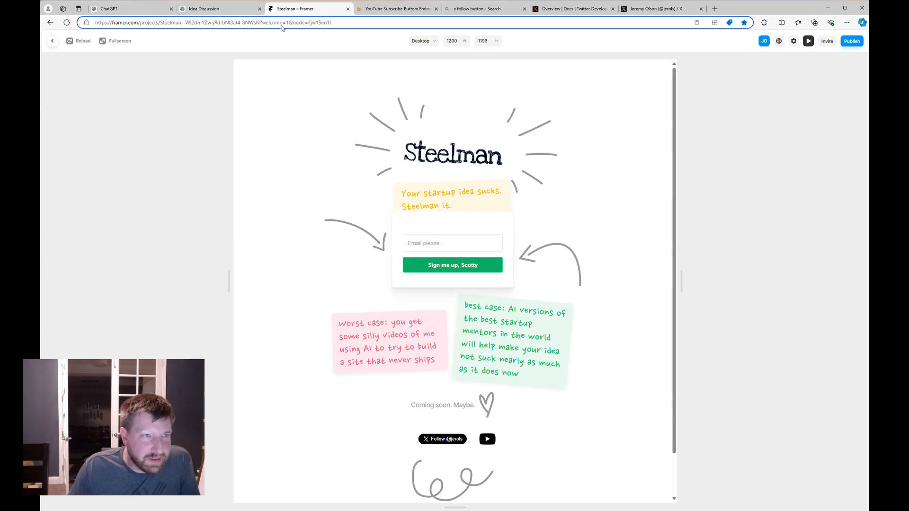
Search for the quote's author, select the quote on Goodreads, and go back to Framer.
{"action": "key", "text": "ctrl+t"}
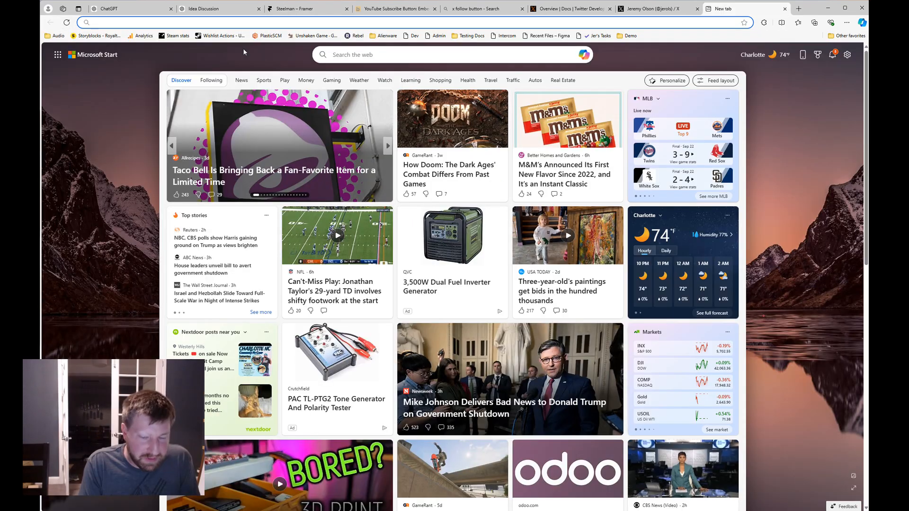
{"action": "type", "text": "reid h"}
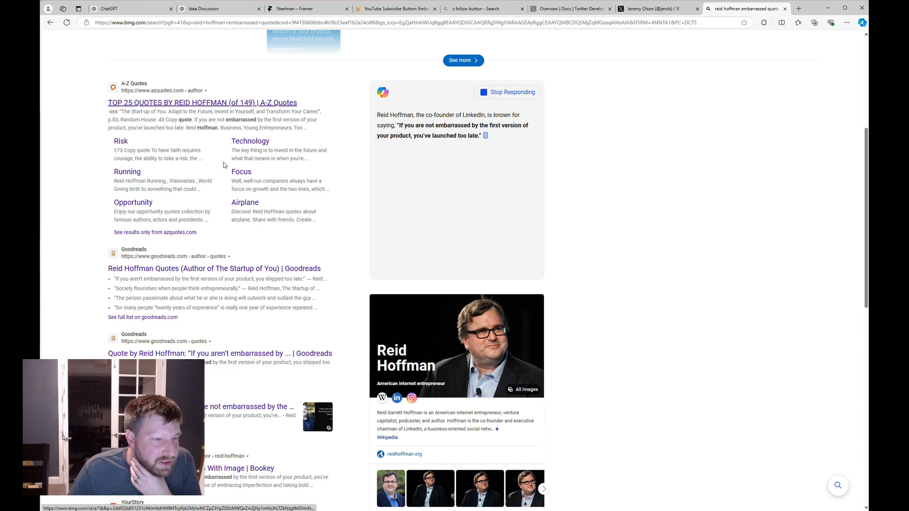
{"action": "scroll", "coordinate": [223, 162], "scroll_direction": "down", "scroll_amount": 3}
{"action": "left_click", "coordinate": [263, 283]}
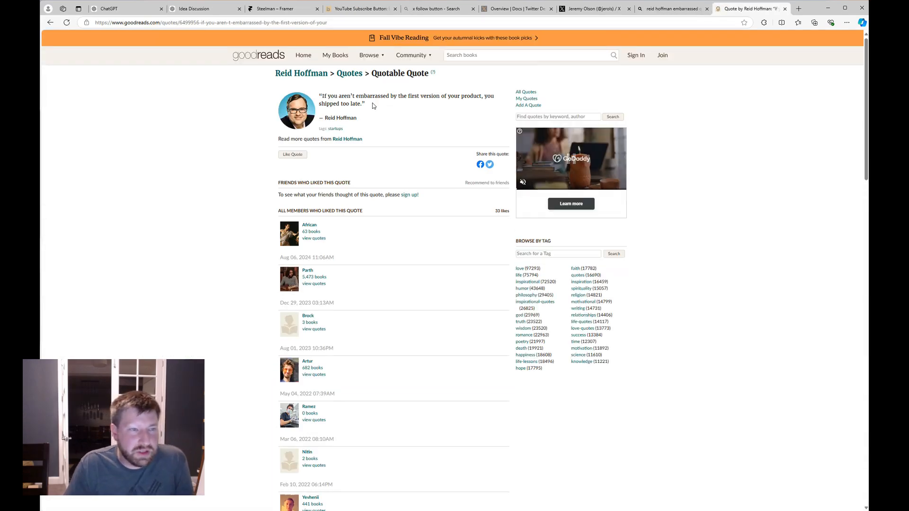
{"action": "left_click_drag", "start_coordinate": [374, 106], "coordinate": [318, 95]}
{"action": "key", "text": "ctrl+c"}
{"action": "left_click", "coordinate": [672, 9]}
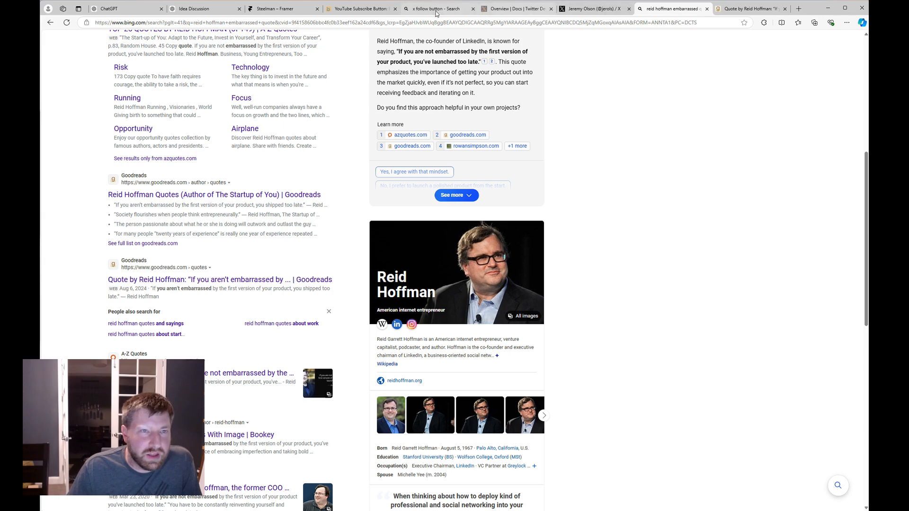
{"action": "left_click", "coordinate": [280, 9]}
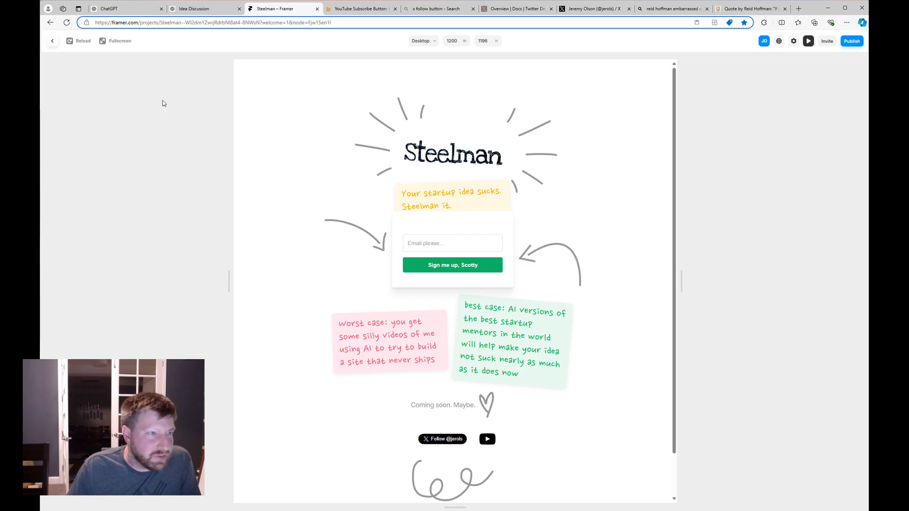
Paste the copied quote into a new text layer and set its width to 116.
{"action": "left_click", "coordinate": [52, 41]}
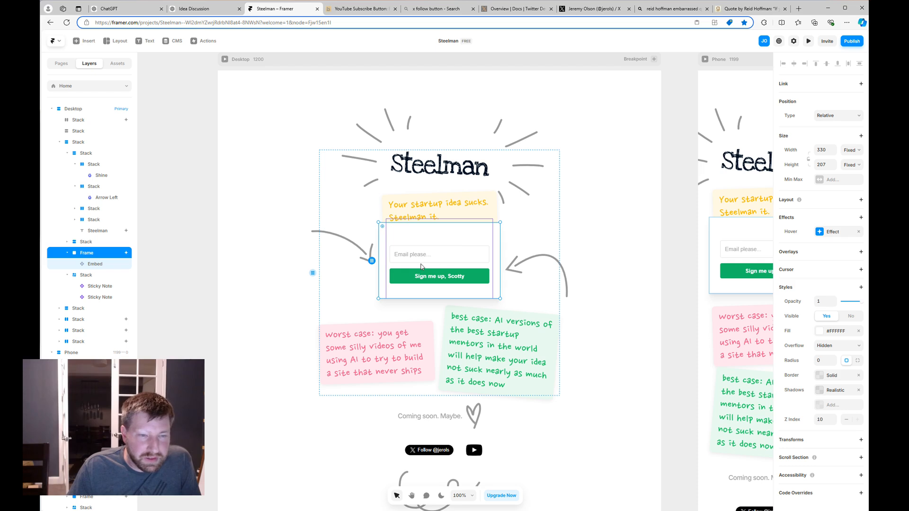
{"action": "left_click", "coordinate": [148, 41]}
{"action": "key", "text": "ctrl+v"}
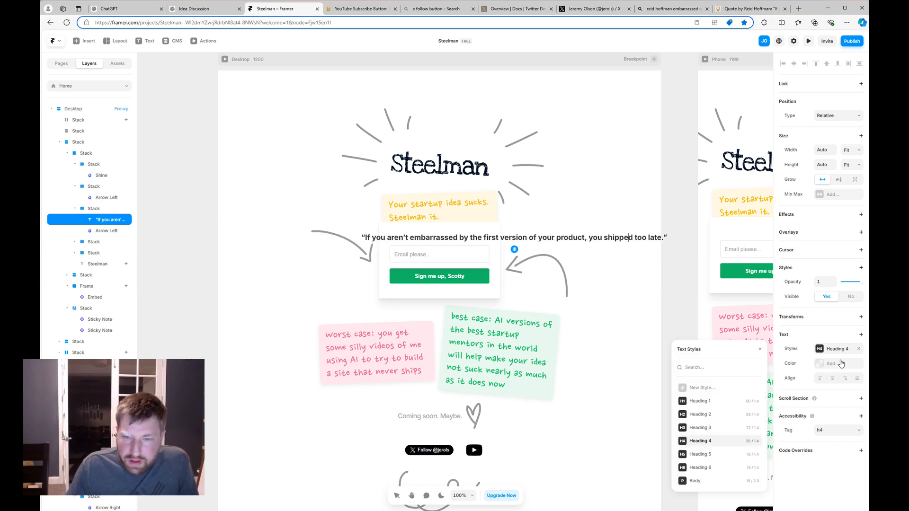
{"action": "left_click", "coordinate": [824, 150]}
{"action": "type", "text": "1"}
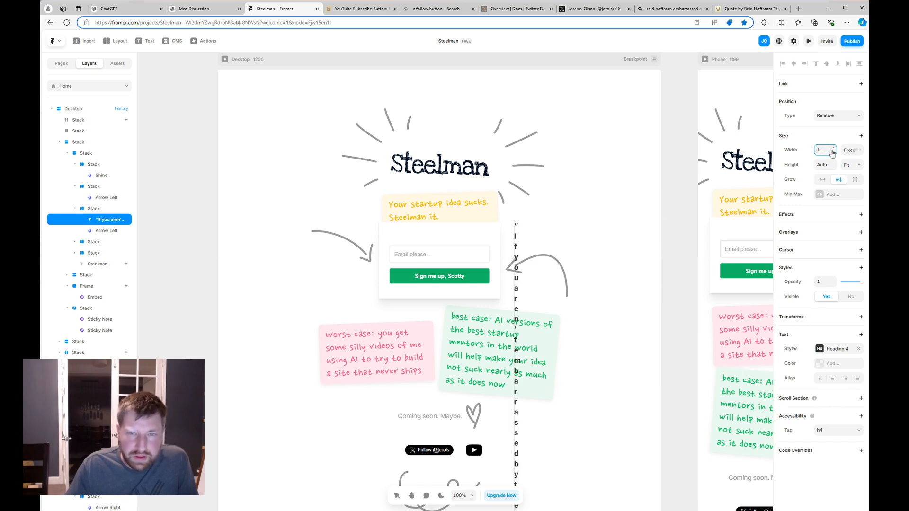
{"action": "type", "text": "16"}
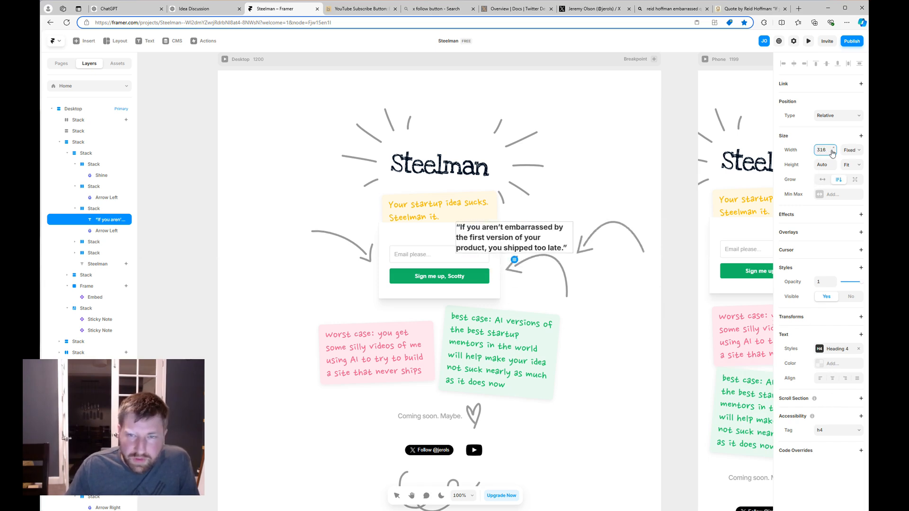
Apply Heading 5 to the quote, delete the Arrow Left decoration, and preview the page.
{"action": "left_click", "coordinate": [838, 351]}
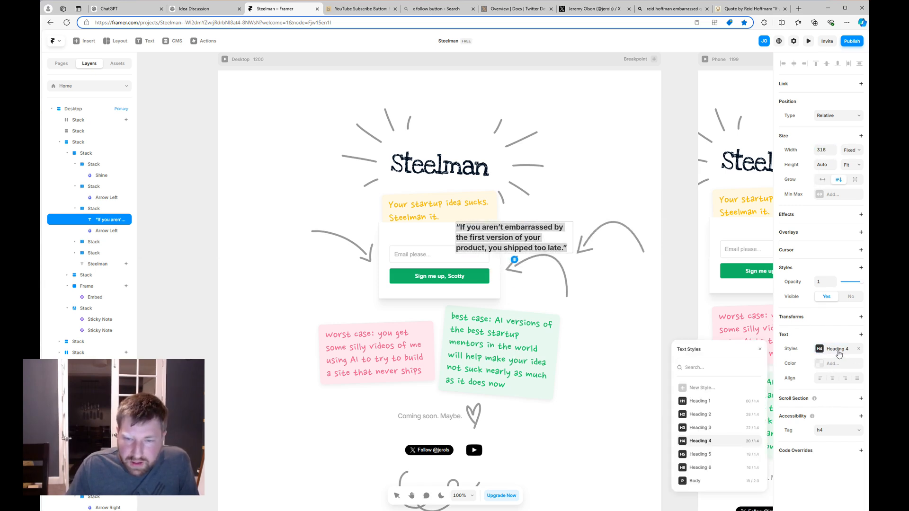
{"action": "left_click", "coordinate": [717, 461]}
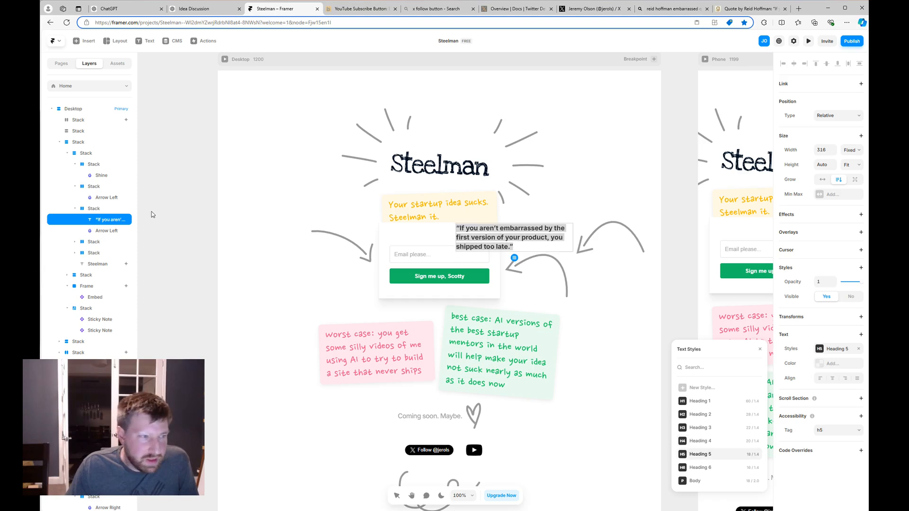
{"action": "left_click", "coordinate": [102, 231]}
{"action": "key", "text": "Delete"}
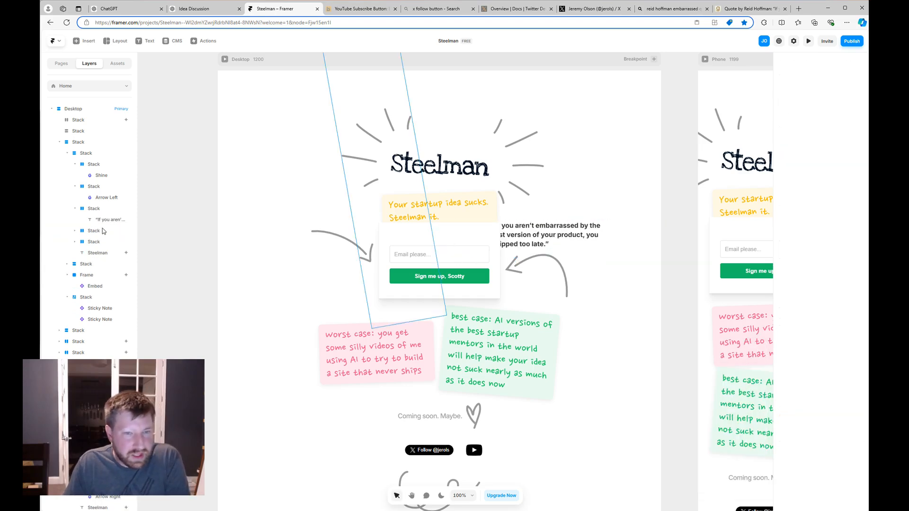
{"action": "left_click", "coordinate": [104, 212]}
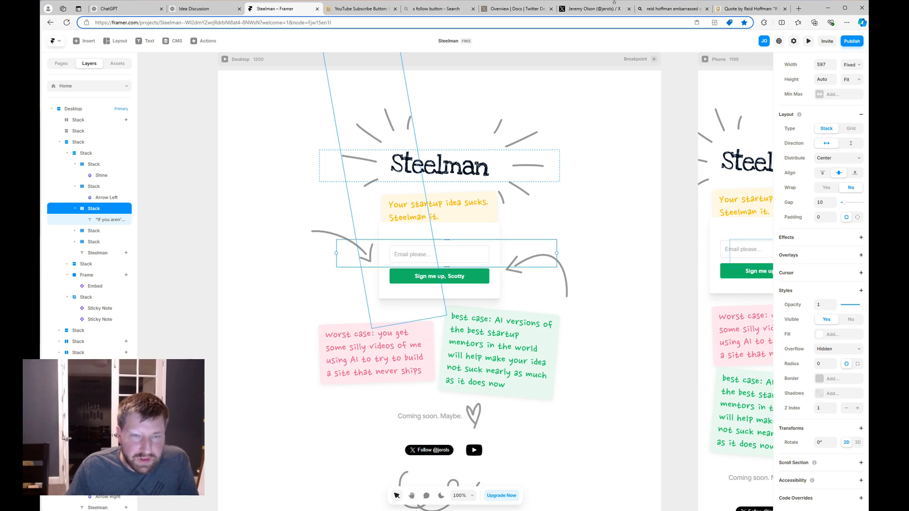
{"action": "left_click", "coordinate": [807, 41]}
{"action": "key", "text": "Escape"}
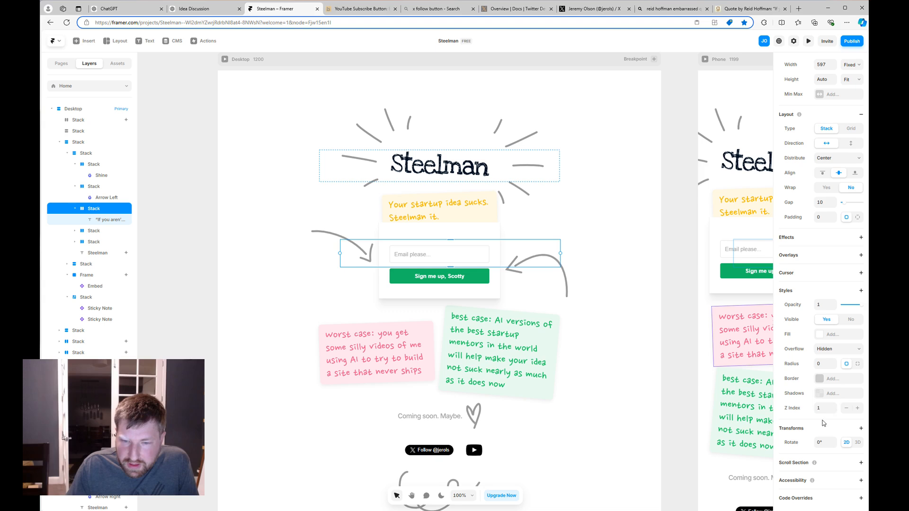
Lower the signup form frame's white fill opacity so it becomes see-through.
{"action": "left_click", "coordinate": [495, 295]}
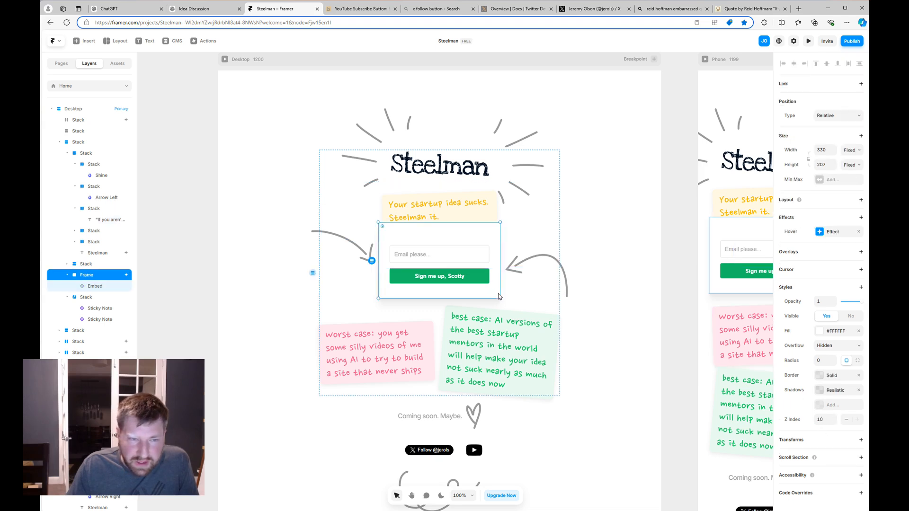
{"action": "left_click", "coordinate": [838, 332]}
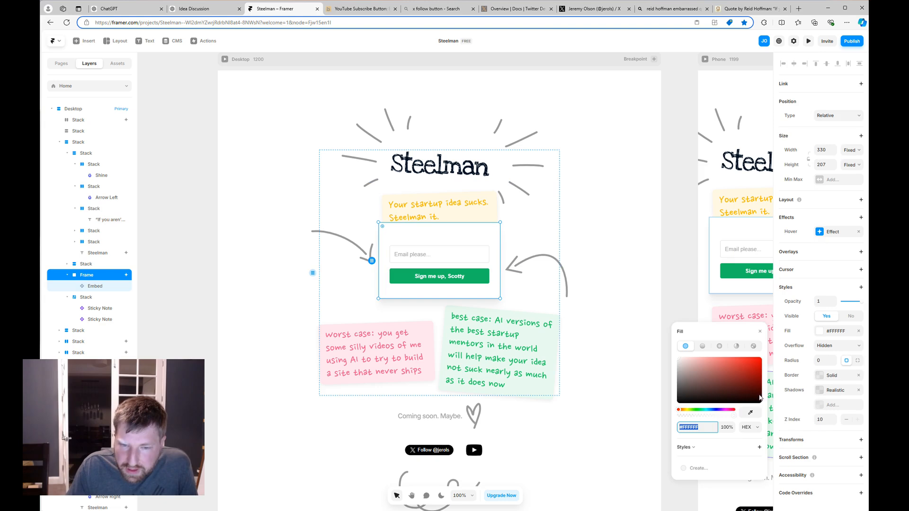
{"action": "left_click", "coordinate": [699, 415]}
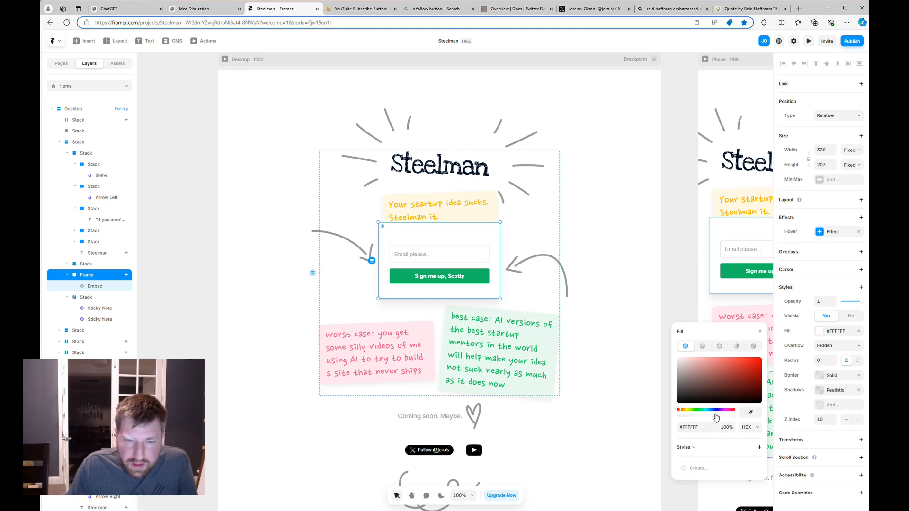
{"action": "left_click_drag", "start_coordinate": [716, 417], "coordinate": [706, 417]}
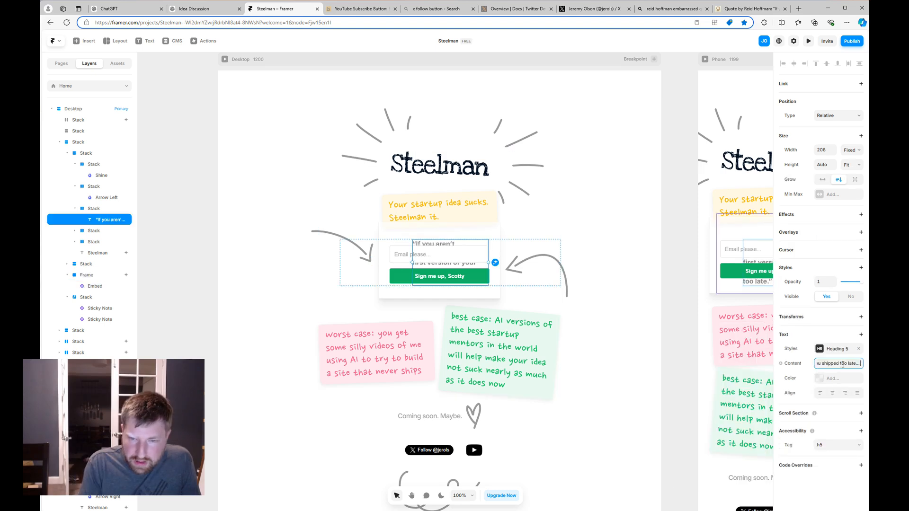
Add 'Right?' to the quote, delete its opening quotation mark, and preview the page.
{"action": "type", "text": "R"}
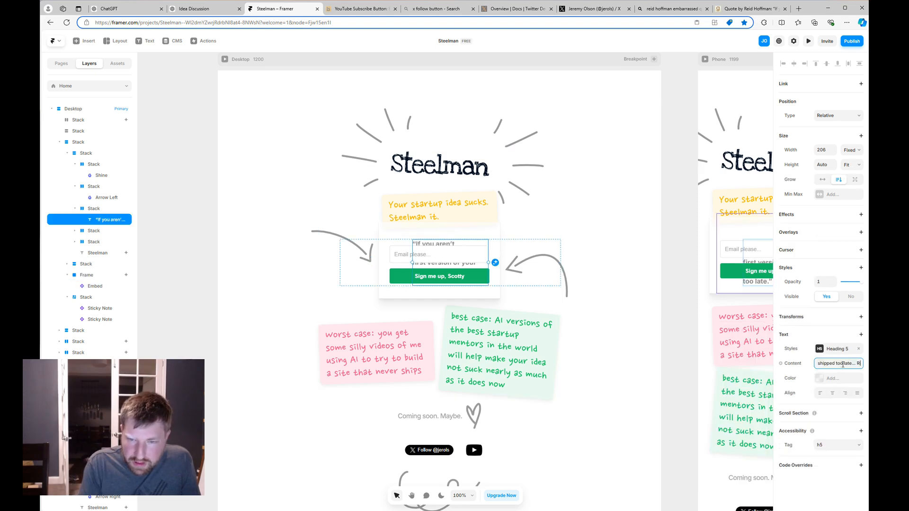
{"action": "type", "text": "ight?"}
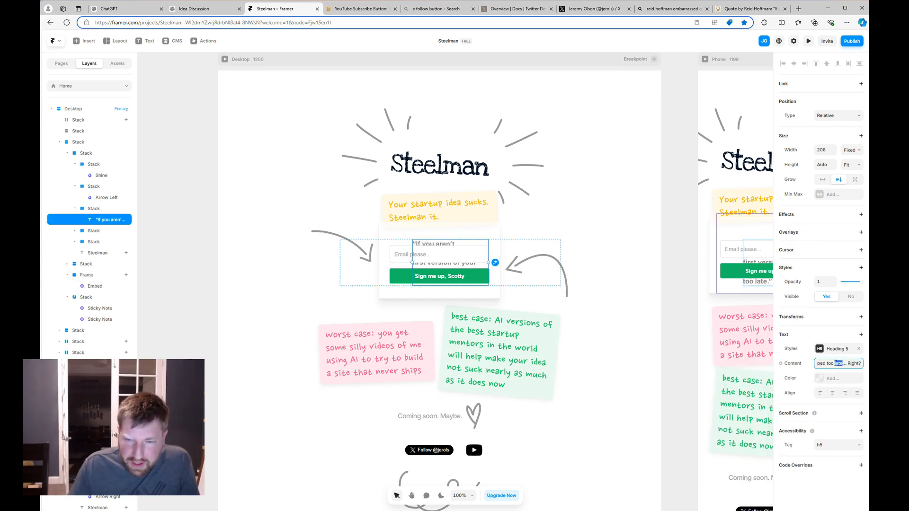
{"action": "left_click_drag", "start_coordinate": [836, 363], "coordinate": [706, 361]}
{"action": "key", "text": "Left"}
{"action": "key", "text": "Delete"}
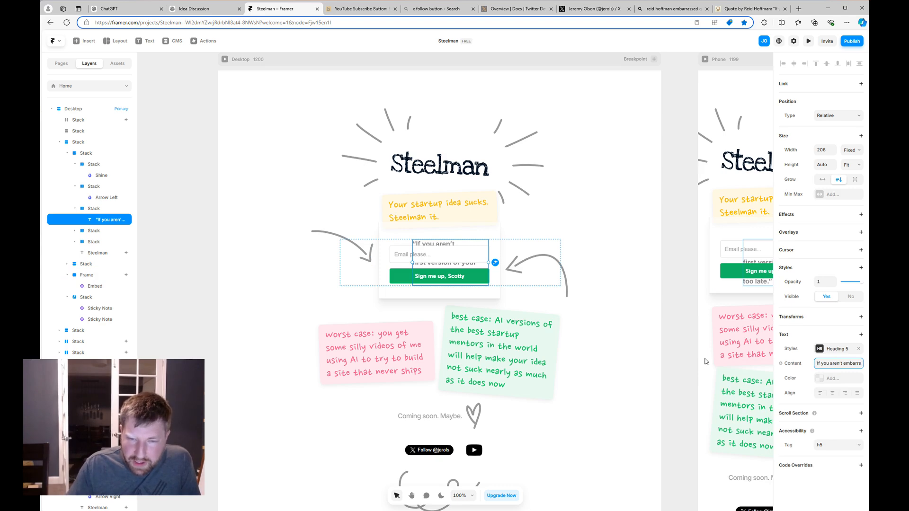
{"action": "key", "text": "Return"}
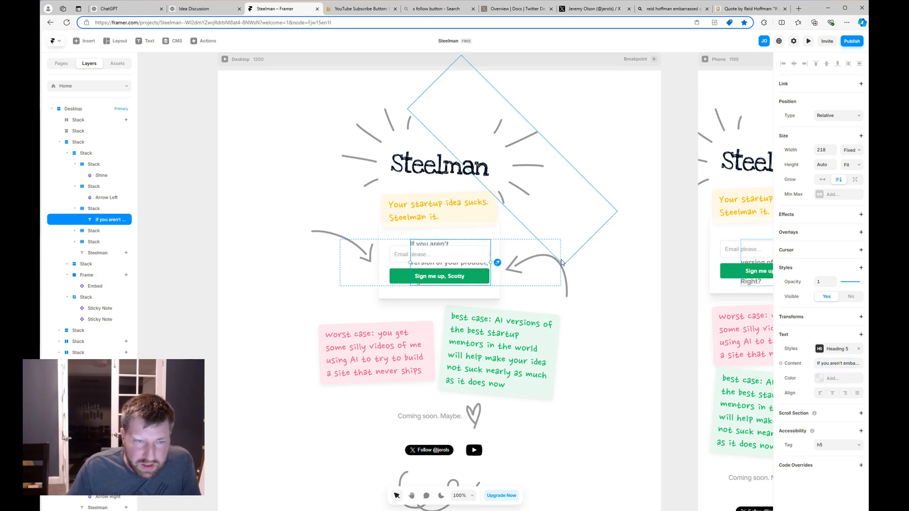
{"action": "left_click", "coordinate": [114, 210]}
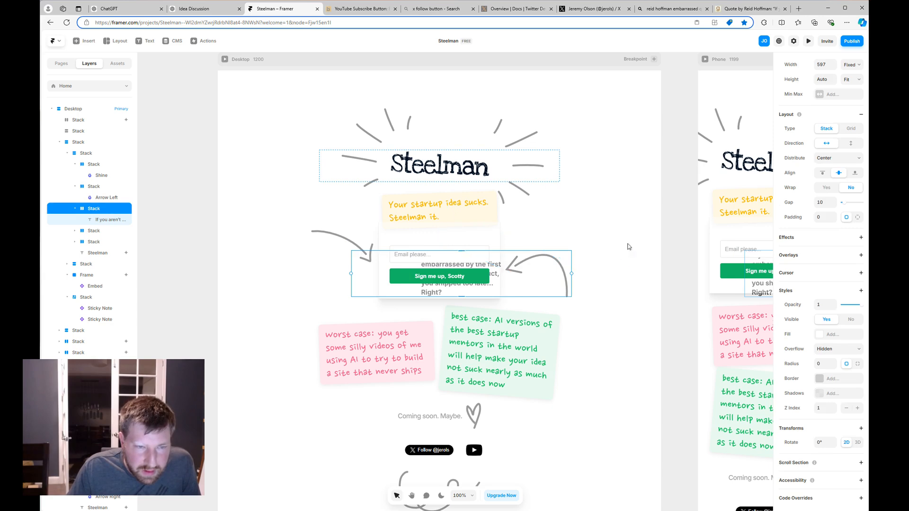
{"action": "left_click", "coordinate": [808, 41]}
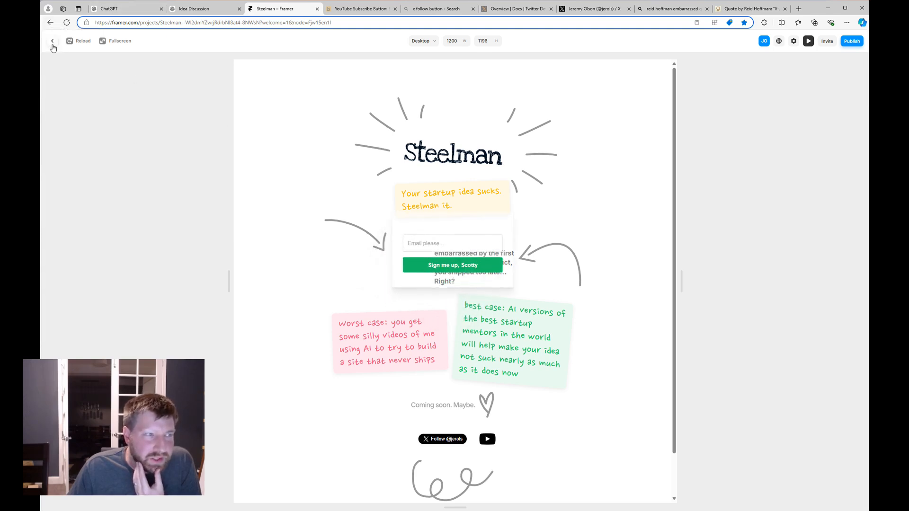
Replace the quote layer's content with 'We should be embarrassed by v1, right?'.
{"action": "left_click", "coordinate": [52, 40]}
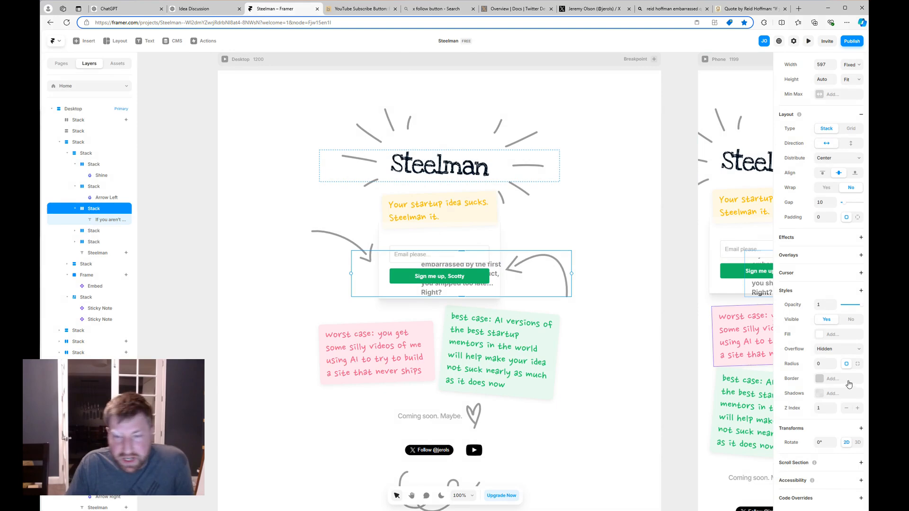
{"action": "left_click", "coordinate": [110, 220]}
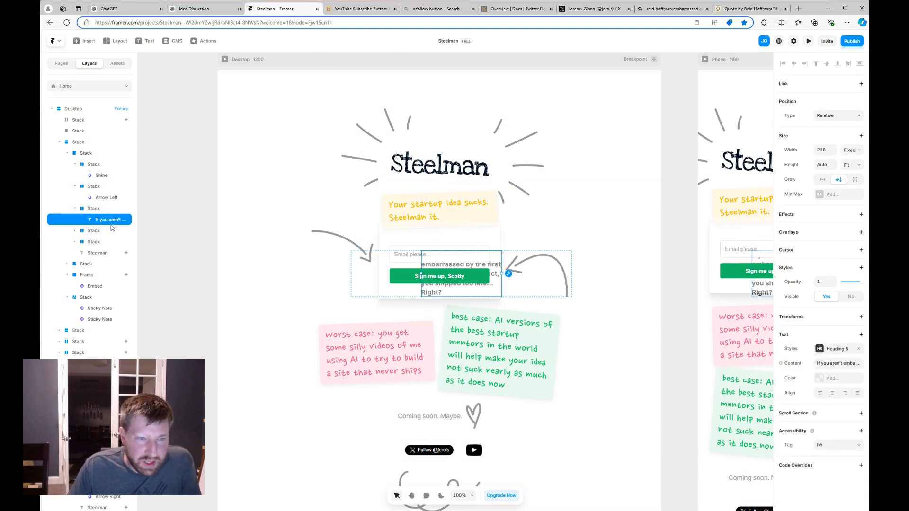
{"action": "left_click", "coordinate": [826, 366]}
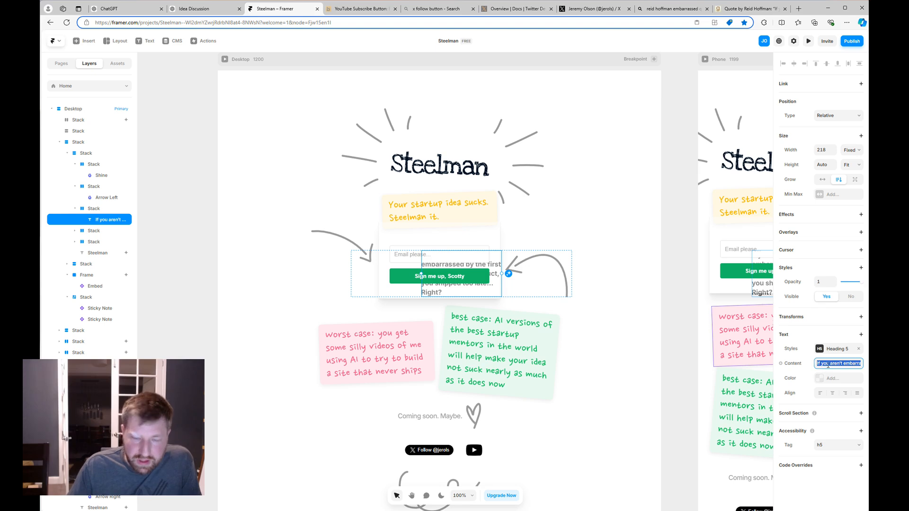
{"action": "type", "text": "We should be"}
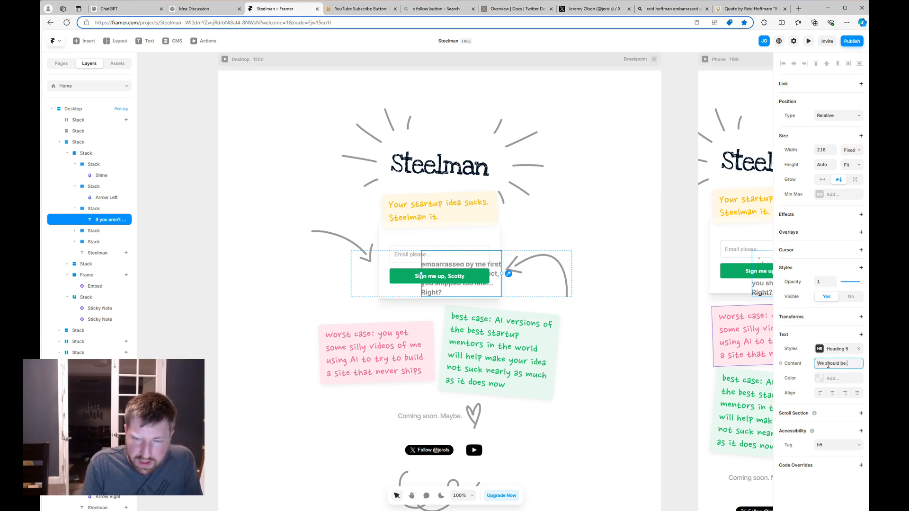
{"action": "type", "text": " embarrassed"}
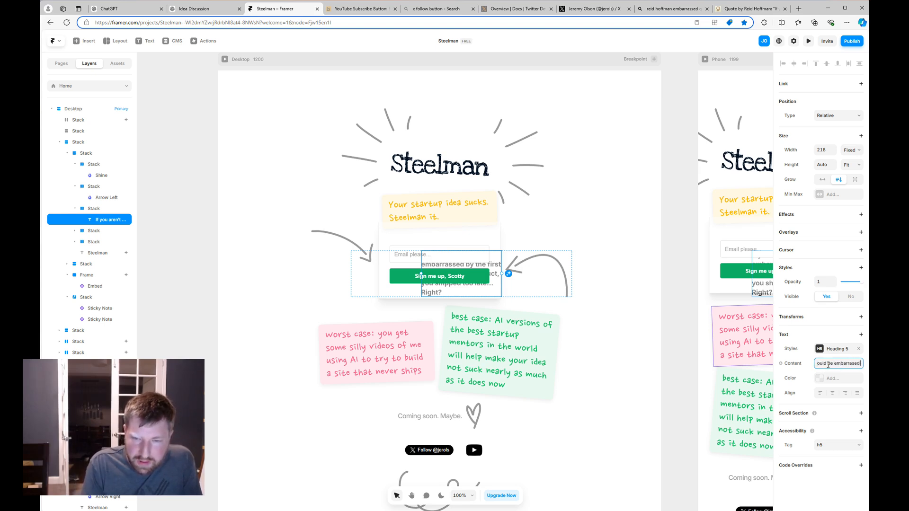
{"action": "type", "text": " by w1, right?"}
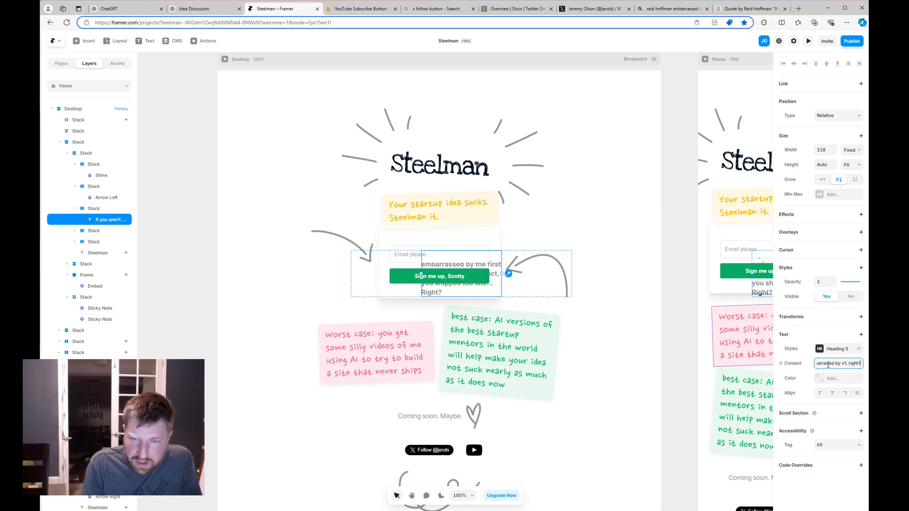
{"action": "key", "text": "Return"}
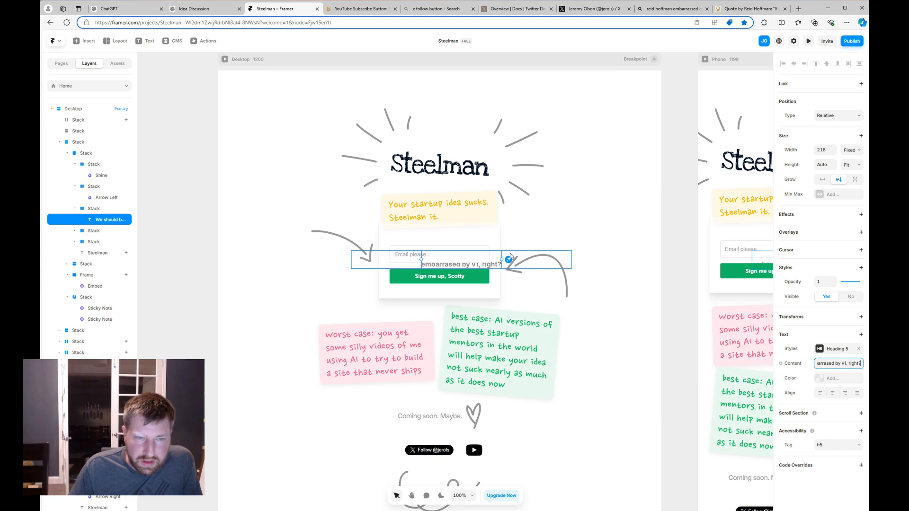
{"action": "left_click", "coordinate": [788, 361]}
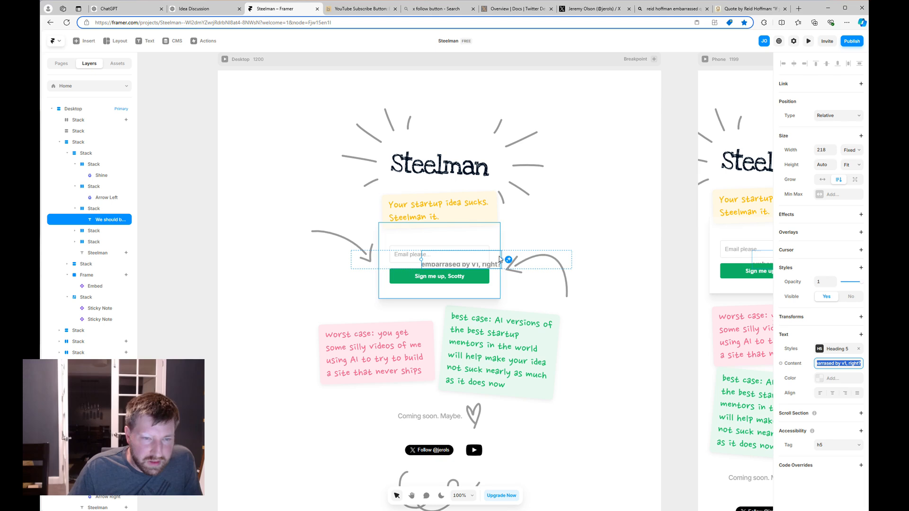
{"action": "left_click", "coordinate": [104, 209]}
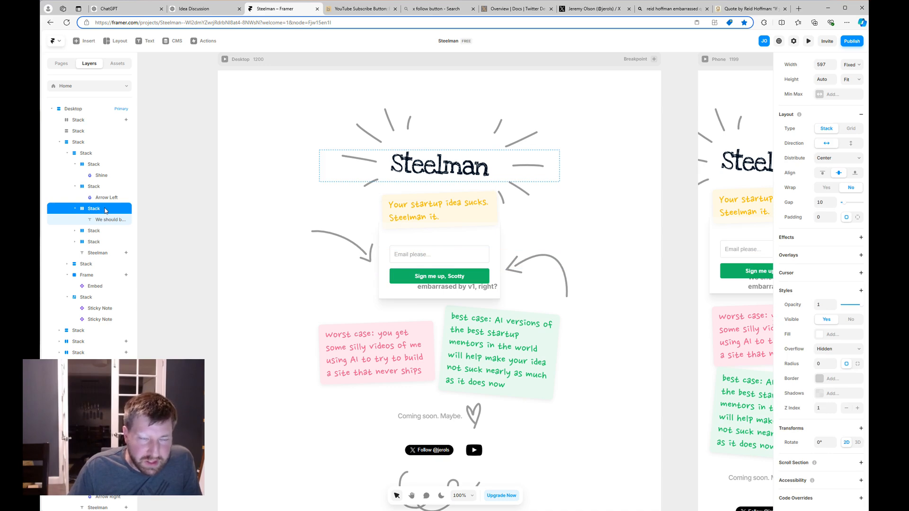
Preview the new quote, then set the signup form's fill opacity back to 100%.
{"action": "left_click", "coordinate": [809, 41]}
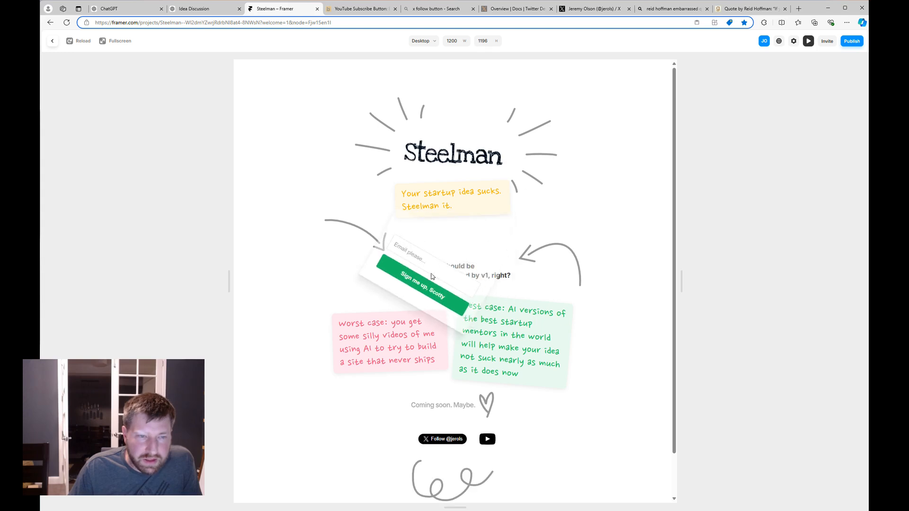
{"action": "left_click", "coordinate": [52, 42]}
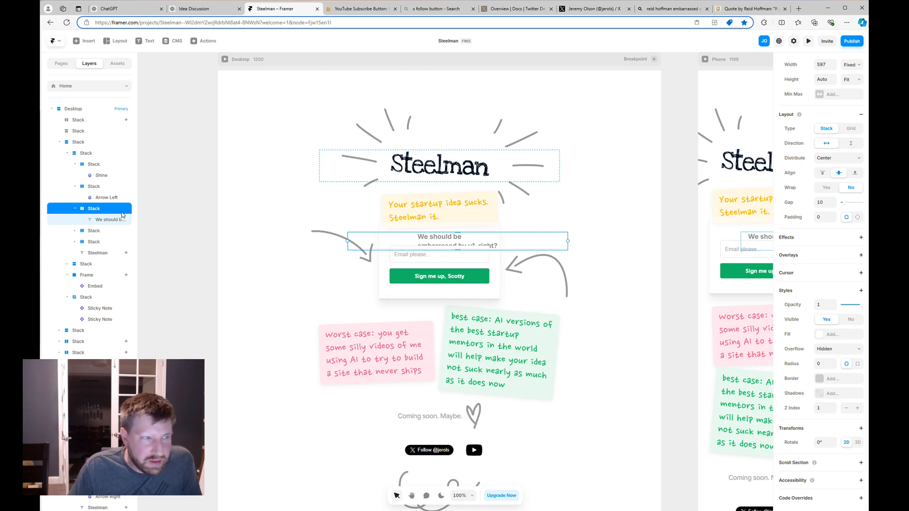
{"action": "left_click", "coordinate": [101, 220]}
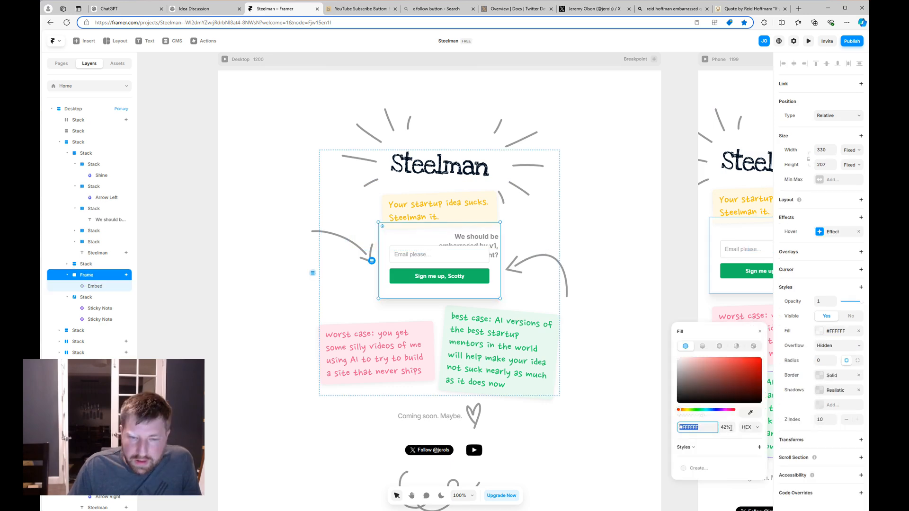
{"action": "left_click", "coordinate": [731, 427]}
{"action": "type", "text": "100"}
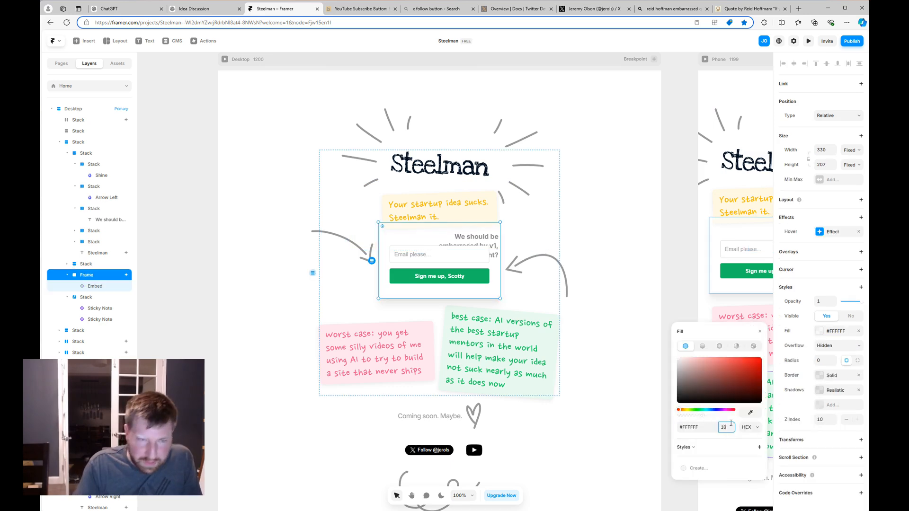
{"action": "key", "text": "Return"}
In preview, submit a test email address through the signup form and check the success message.
{"action": "left_click", "coordinate": [807, 41]}
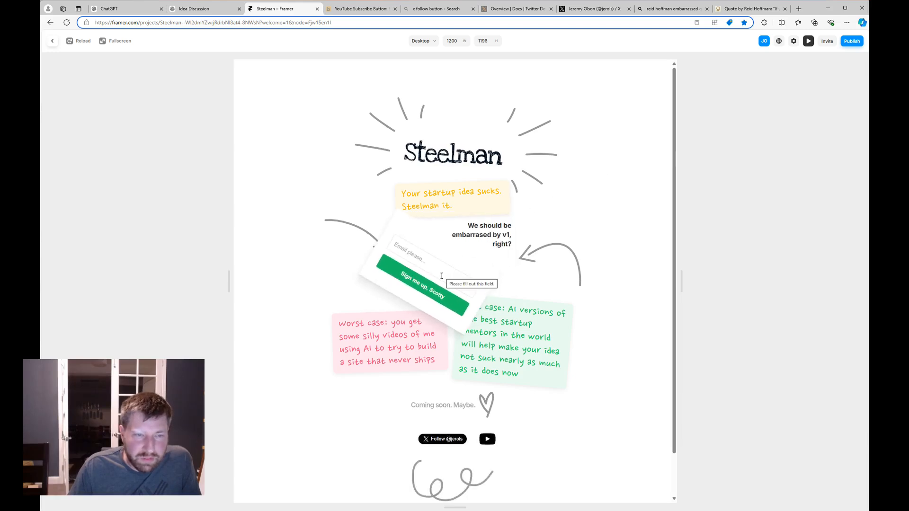
{"action": "left_click", "coordinate": [422, 257]}
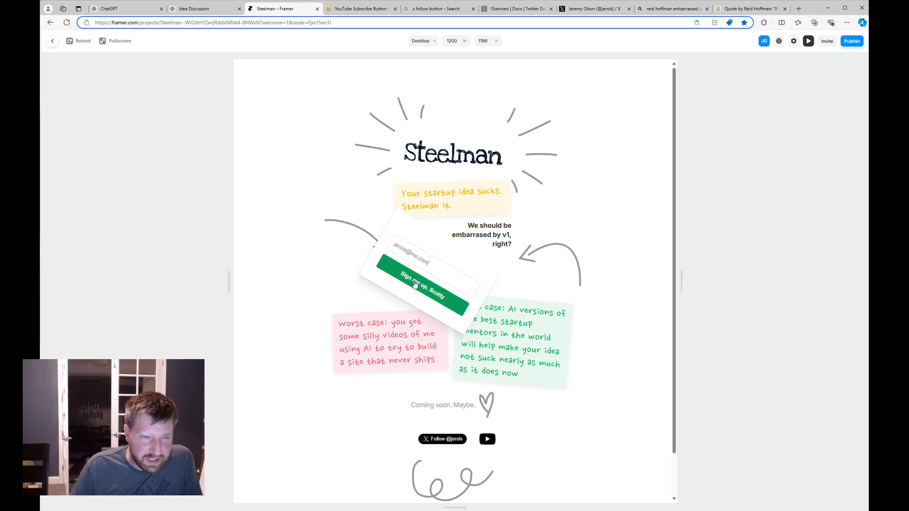
{"action": "left_click", "coordinate": [416, 284]}
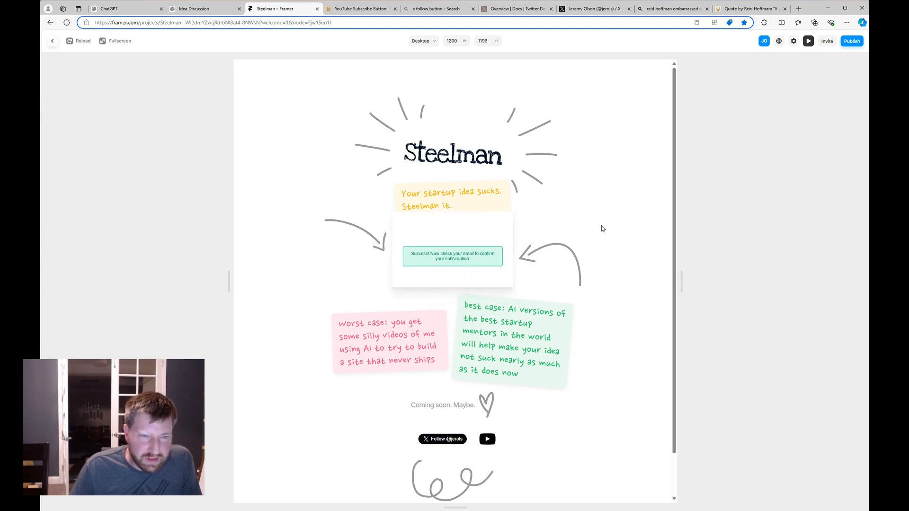
{"action": "mouse_move", "coordinate": [425, 290]}
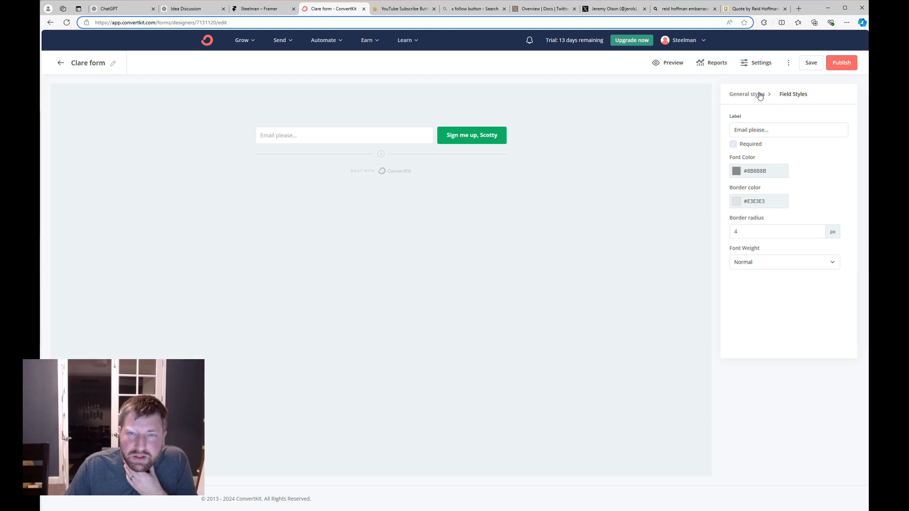
Open the ConvertKit form settings and select the whole success message, then return to ChatGPT's Idea Discussion.
{"action": "left_click", "coordinate": [759, 94]}
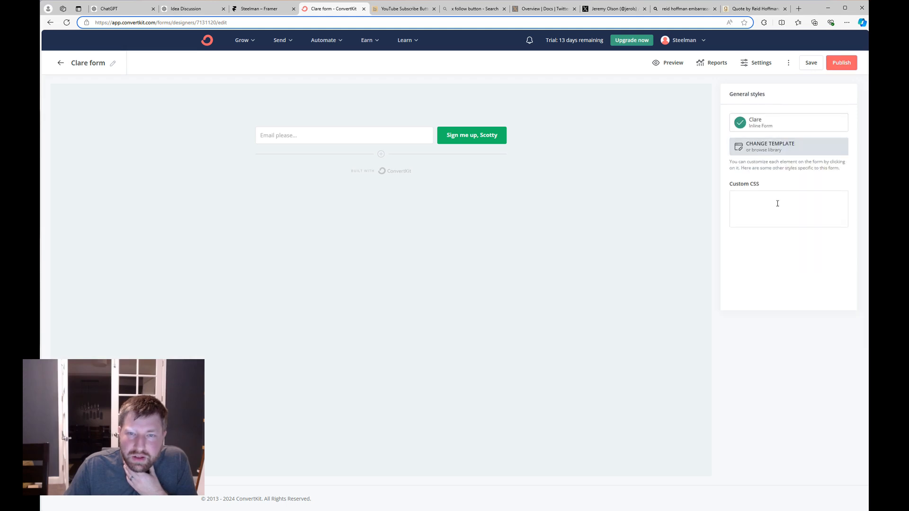
{"action": "left_click", "coordinate": [755, 63]}
{"action": "left_click", "coordinate": [431, 276]}
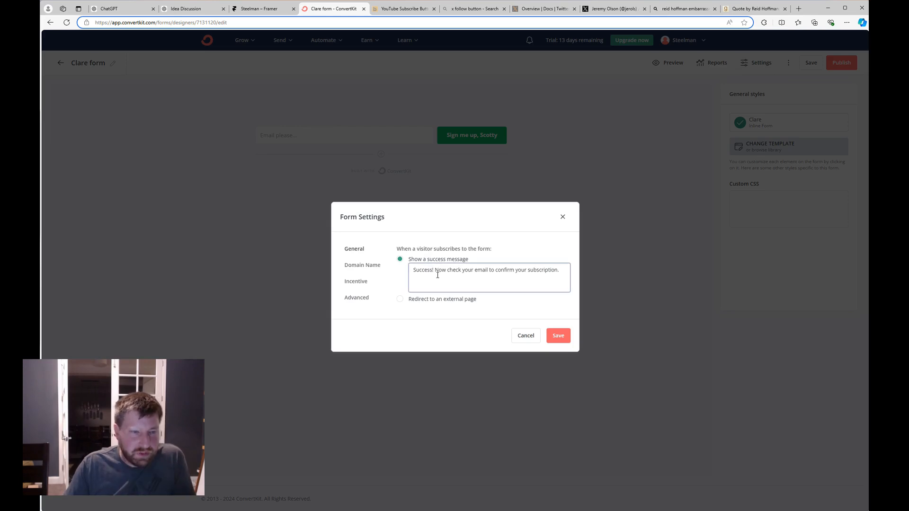
{"action": "triple_click", "coordinate": [438, 275]}
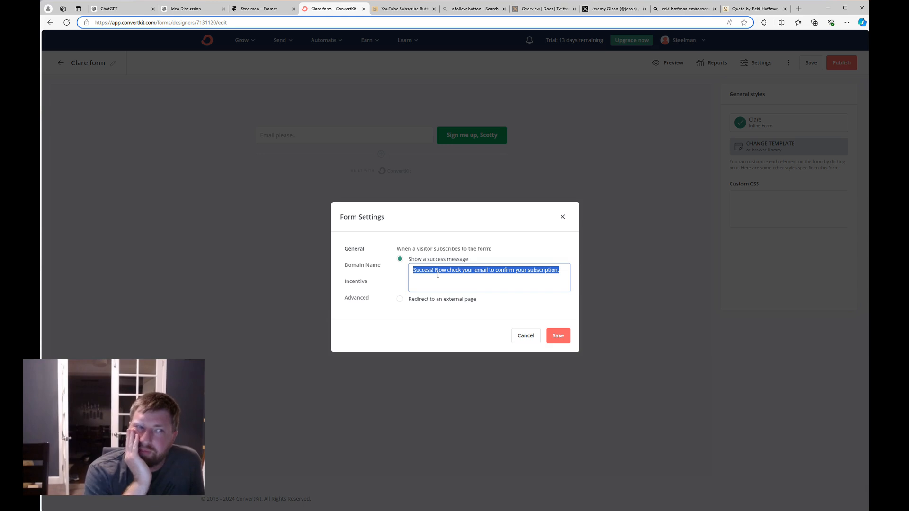
{"action": "left_click", "coordinate": [192, 11]}
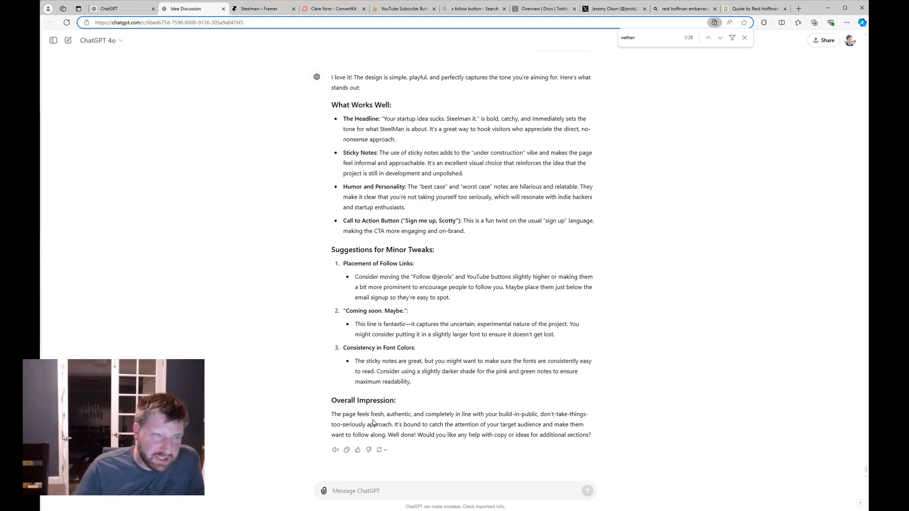
Reload the Framer preview to the empty signup form and snip a screenshot of the landing page.
{"action": "left_click", "coordinate": [276, 10]}
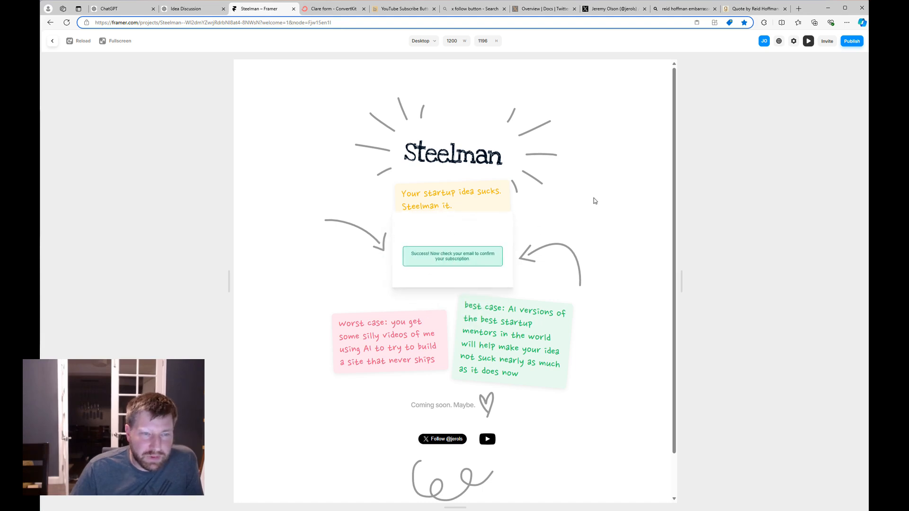
{"action": "left_click", "coordinate": [71, 41]}
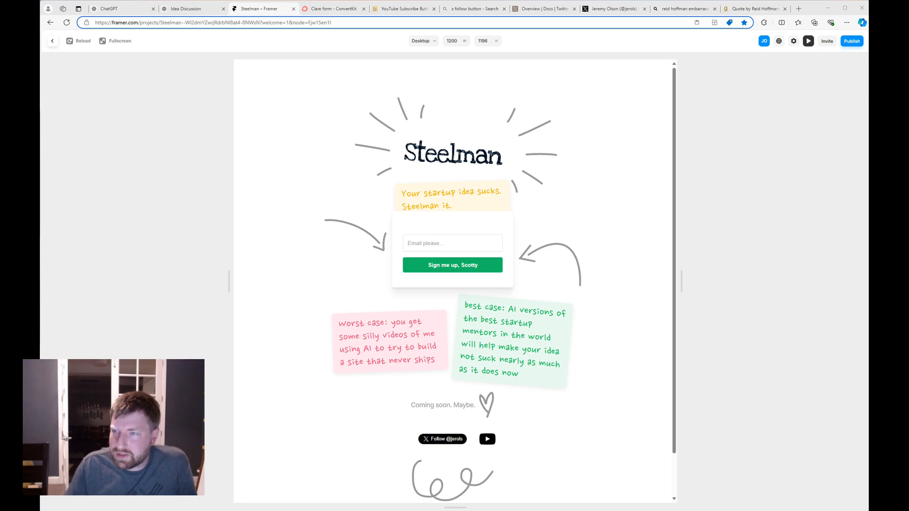
{"action": "key", "text": "super+shift+s"}
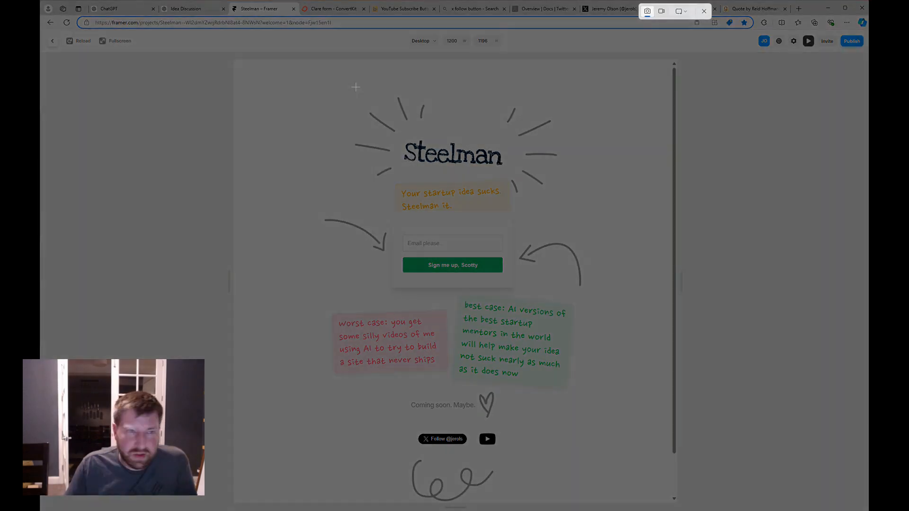
{"action": "left_click_drag", "start_coordinate": [238, 62], "coordinate": [672, 505]}
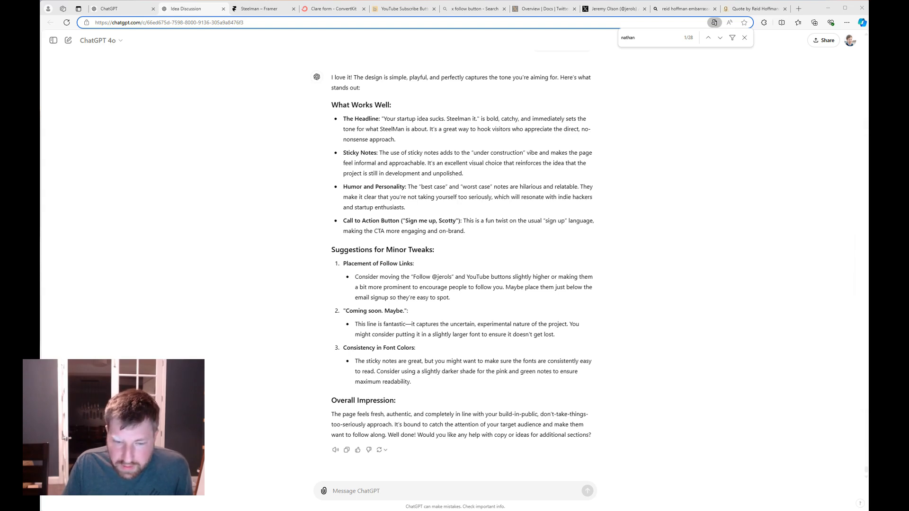
Attach the landing page screenshot and ask ChatGPT for a fresh-eyes, first-time look and improvement ideas.
{"action": "key", "text": "super+e"}
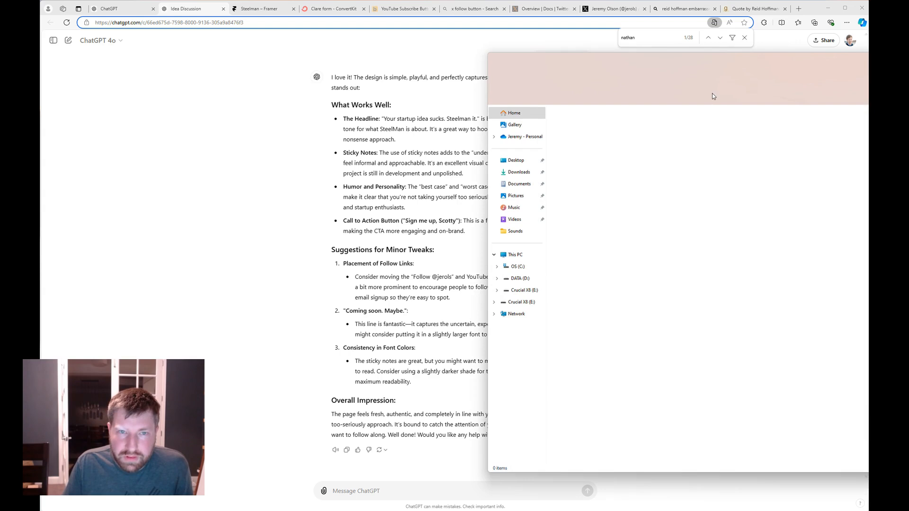
{"action": "key", "text": "alt+F4"}
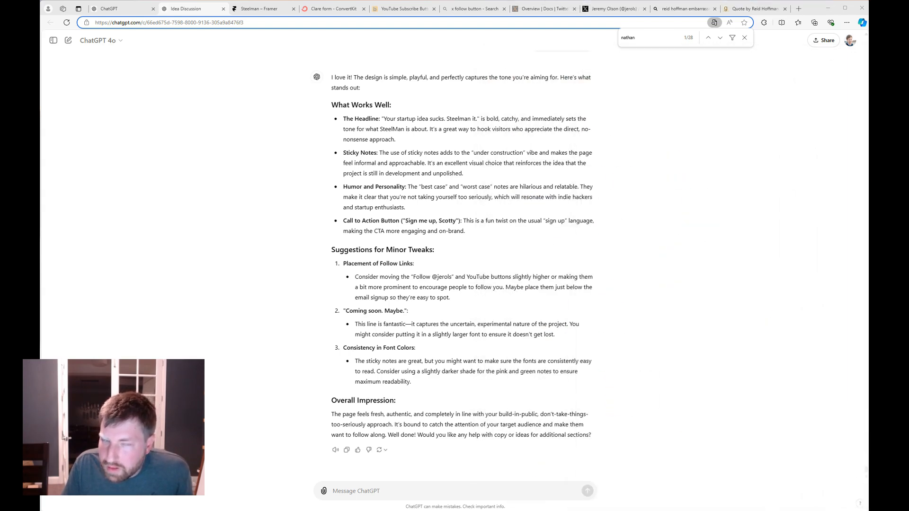
{"action": "left_click_drag", "start_coordinate": [866, 393], "coordinate": [440, 479]}
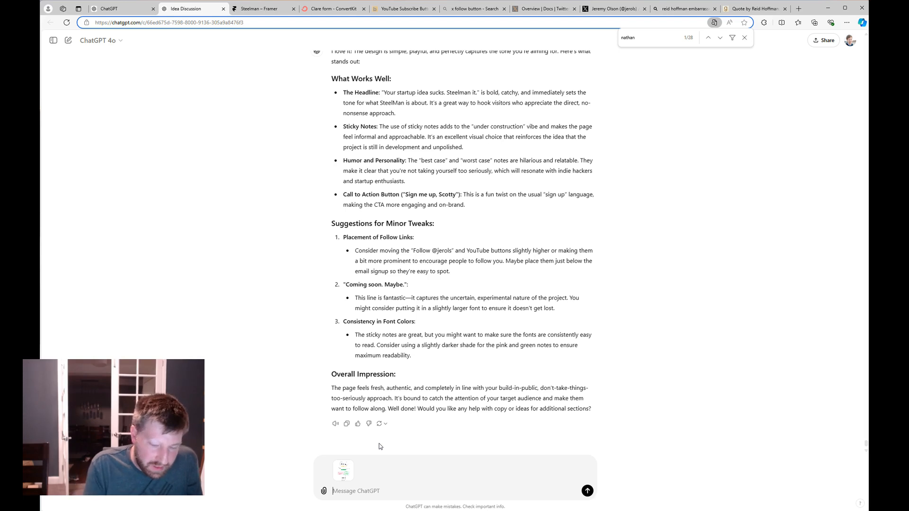
{"action": "type", "text": "Okay lo"}
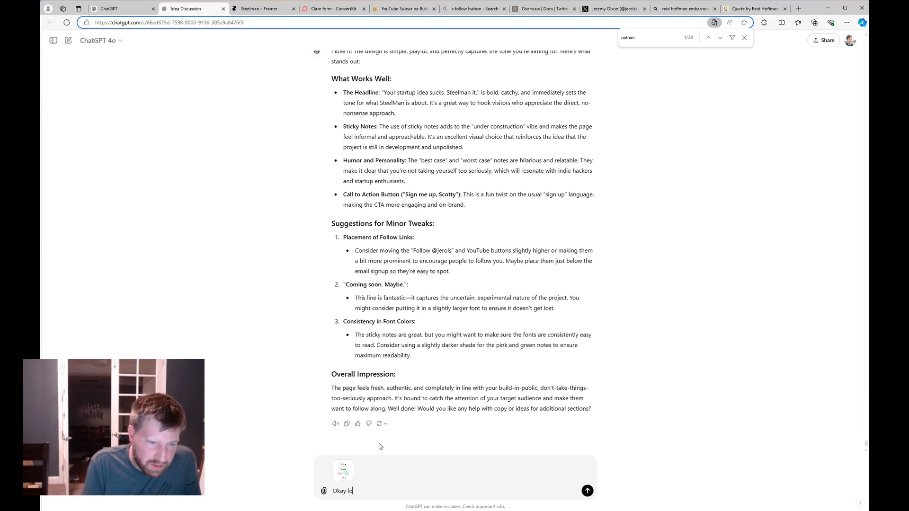
{"action": "type", "text": "ok at this with fr"}
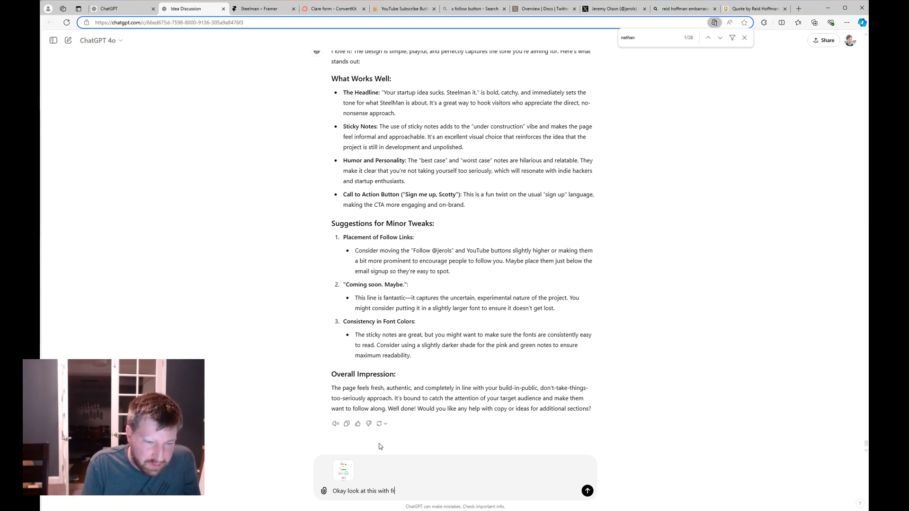
{"action": "type", "text": "esh eyes"}
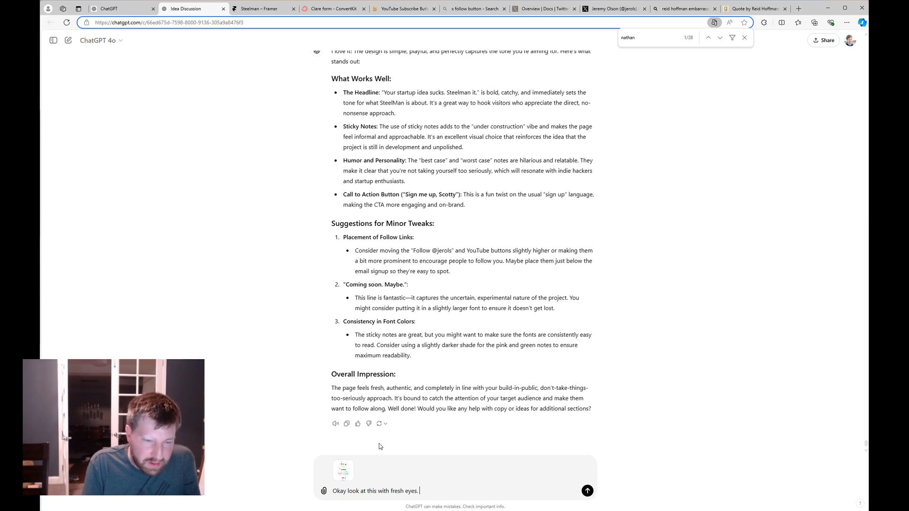
{"action": "type", "text": ". I'm recording you"}
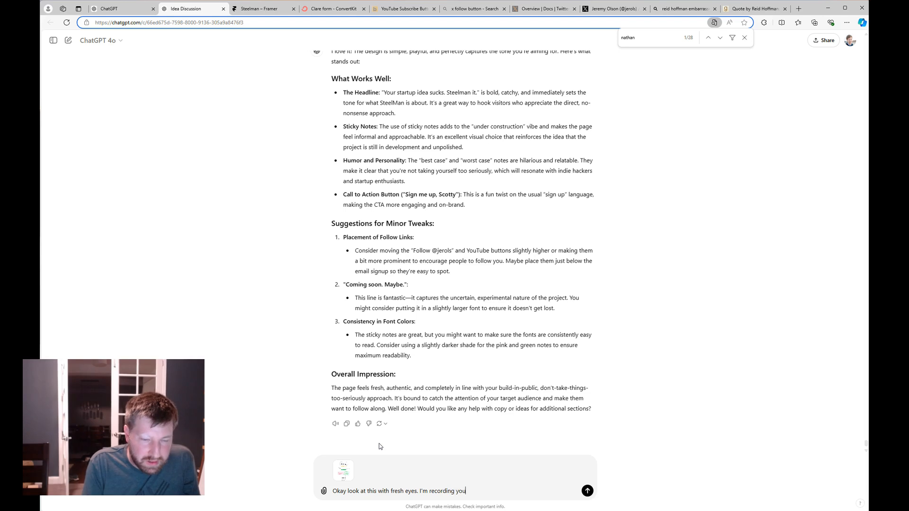
{"action": "type", "text": " so ac"}
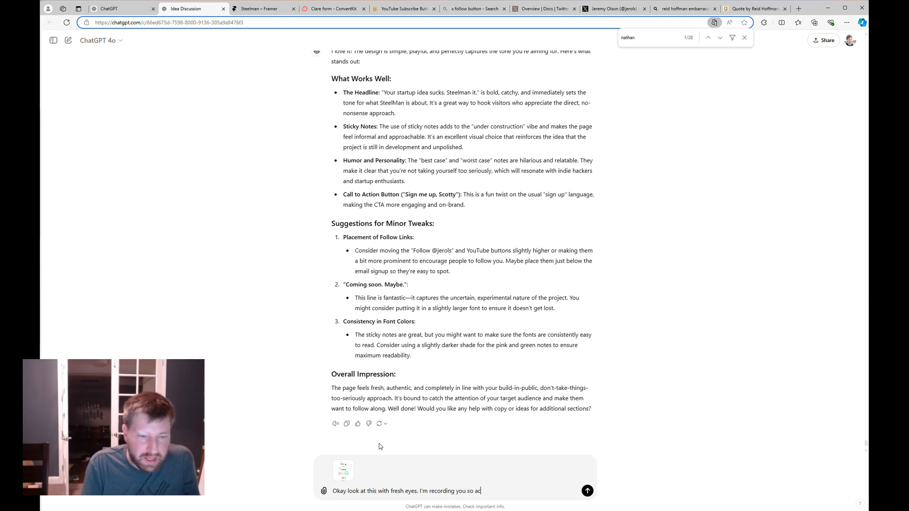
{"action": "type", "text": "t as if its the fir"}
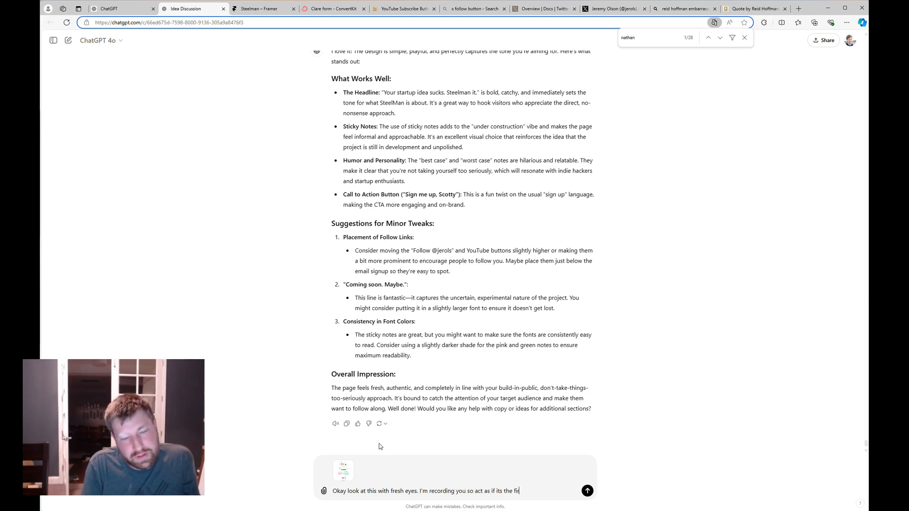
{"action": "type", "text": "st time you saw the website."}
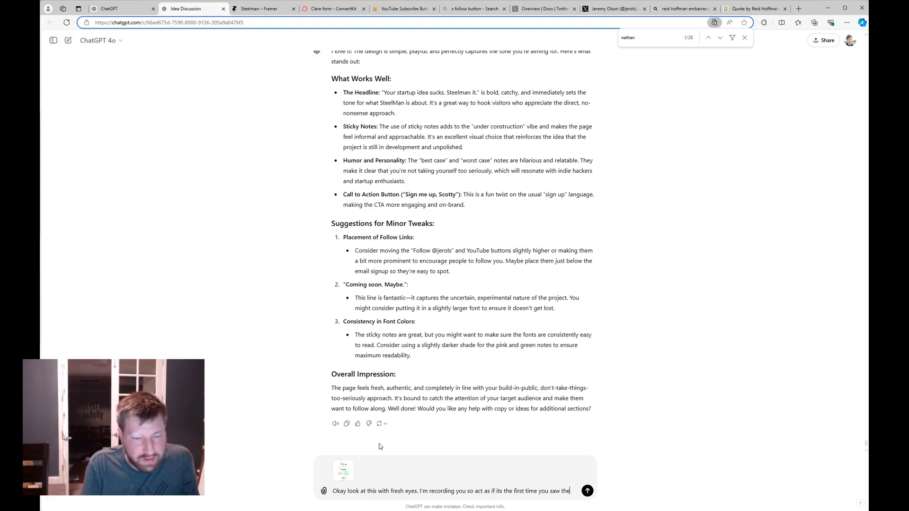
{"action": "type", "text": "Would love any "}
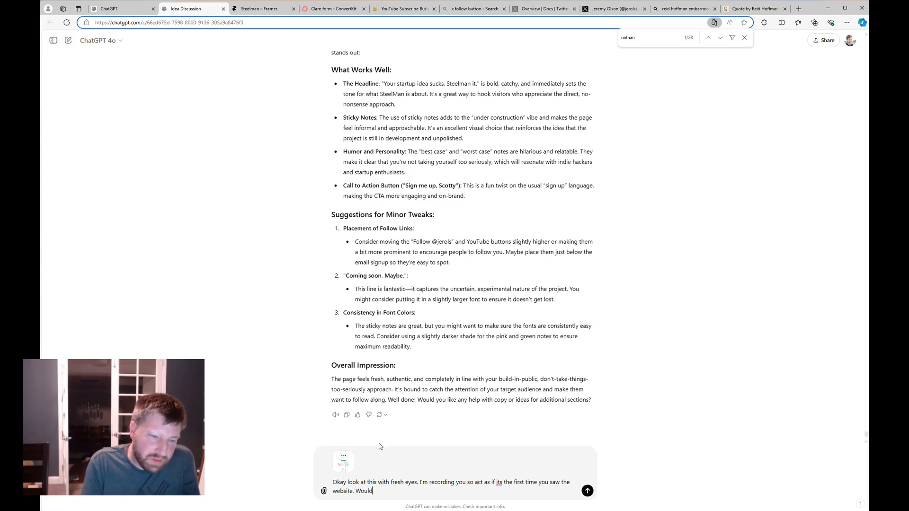
{"action": "type", "text": "ideas on how to make it better."}
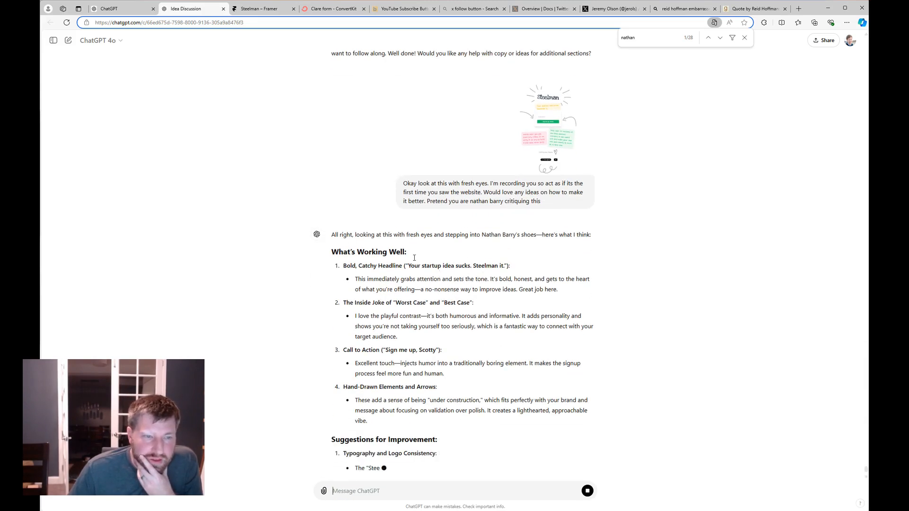
{"action": "scroll", "coordinate": [516, 244], "scroll_direction": "up", "scroll_amount": 2}
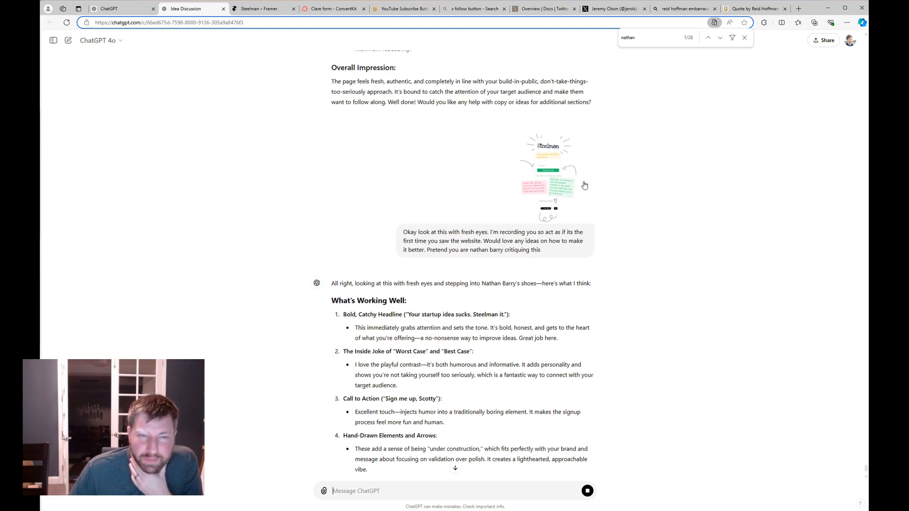
{"action": "scroll", "coordinate": [521, 256], "scroll_direction": "down", "scroll_amount": 2}
{"action": "scroll", "coordinate": [525, 265], "scroll_direction": "down", "scroll_amount": 1}
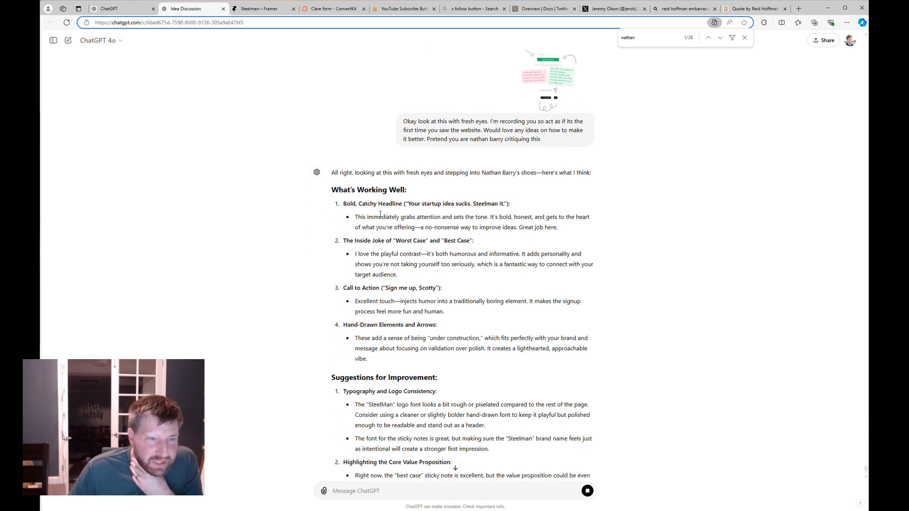
{"action": "scroll", "coordinate": [462, 218], "scroll_direction": "down", "scroll_amount": 1}
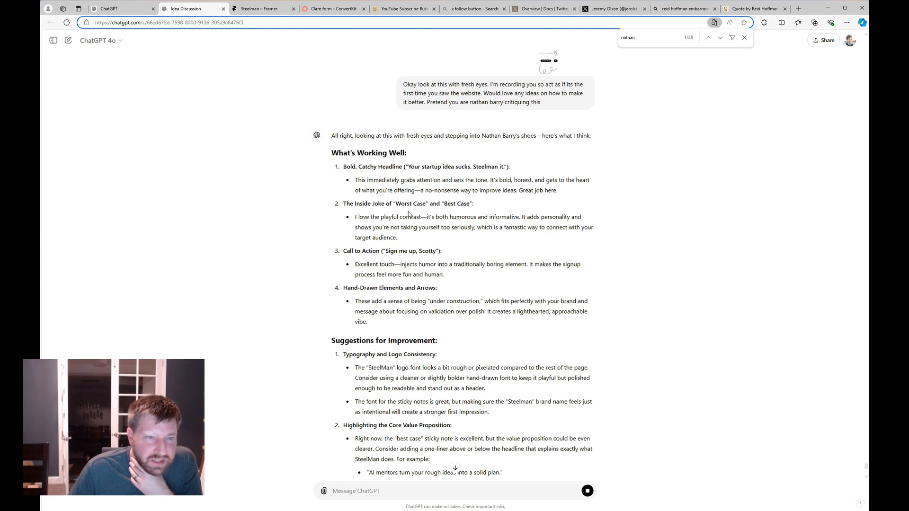
{"action": "scroll", "coordinate": [422, 220], "scroll_direction": "down", "scroll_amount": 1}
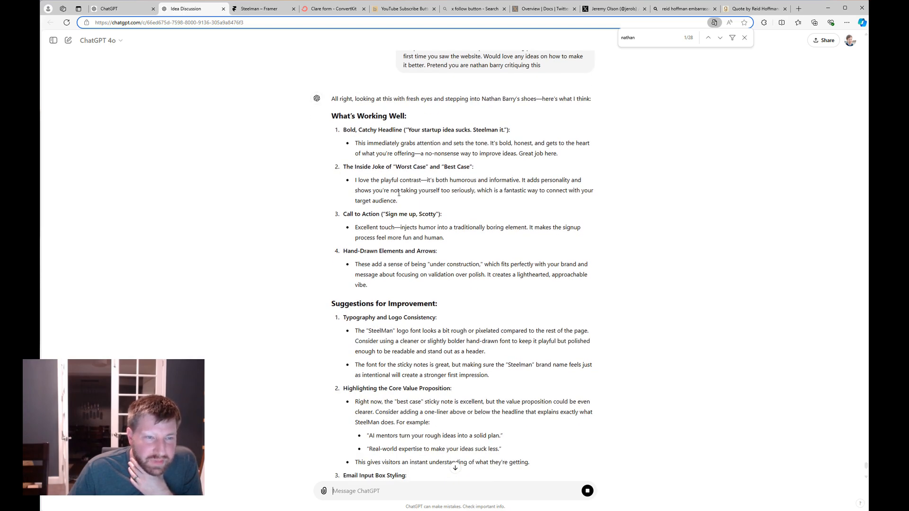
{"action": "scroll", "coordinate": [475, 203], "scroll_direction": "down", "scroll_amount": 2}
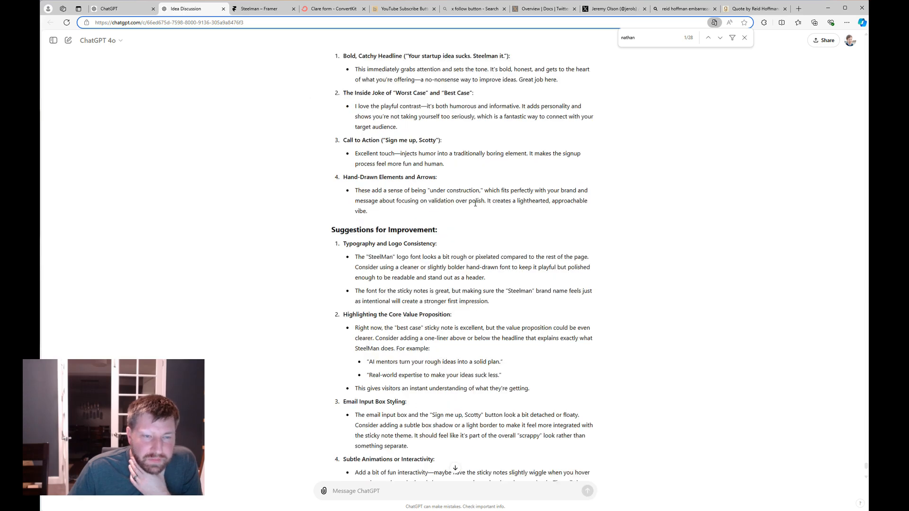
{"action": "scroll", "coordinate": [473, 230], "scroll_direction": "down", "scroll_amount": 1}
{"action": "scroll", "coordinate": [437, 228], "scroll_direction": "down", "scroll_amount": 1}
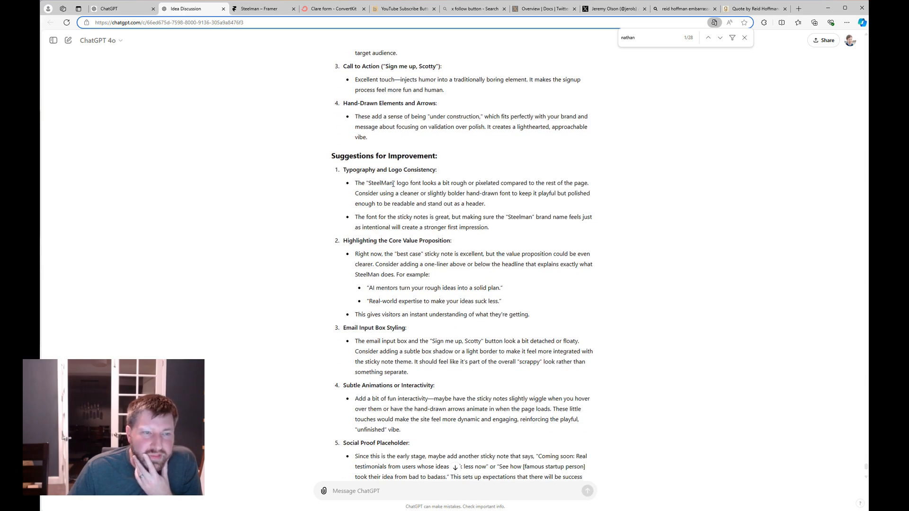
{"action": "scroll", "coordinate": [376, 179], "scroll_direction": "down", "scroll_amount": 1}
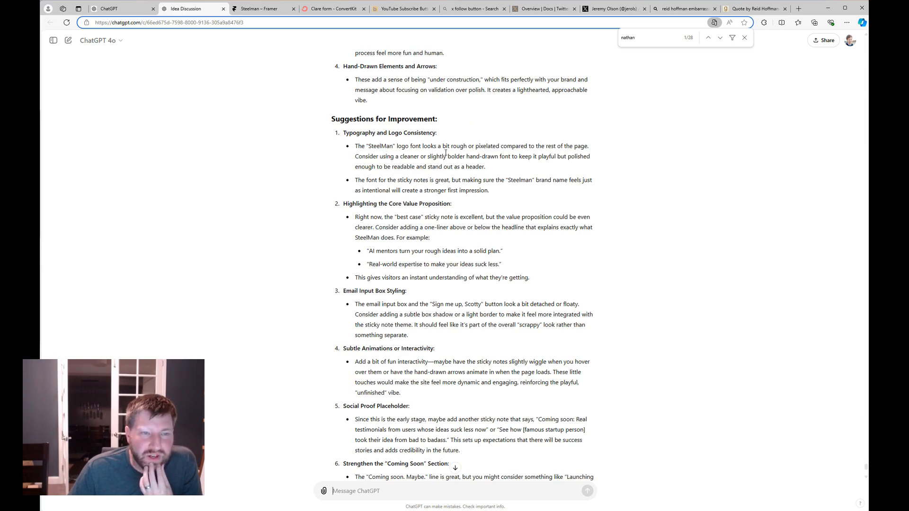
{"action": "scroll", "coordinate": [521, 180], "scroll_direction": "up", "scroll_amount": 13}
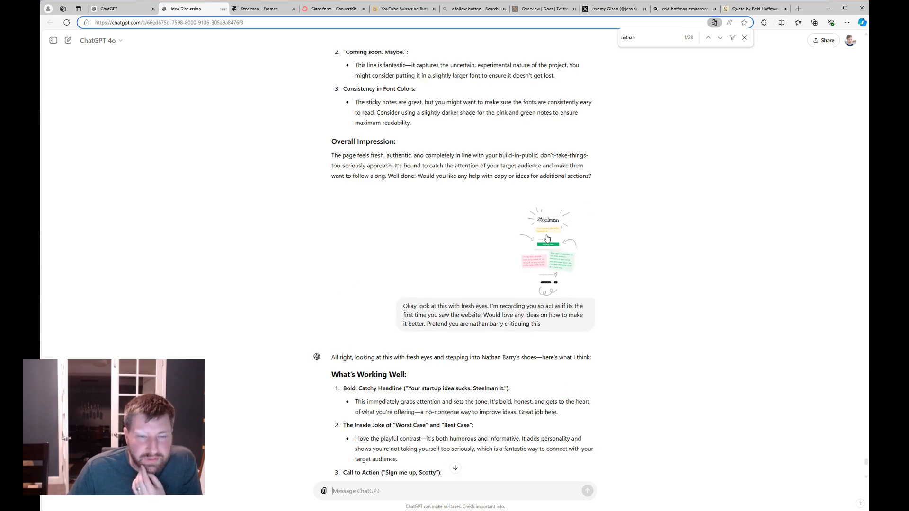
{"action": "scroll", "coordinate": [605, 331], "scroll_direction": "down", "scroll_amount": 5}
{"action": "scroll", "coordinate": [581, 319], "scroll_direction": "down", "scroll_amount": 5}
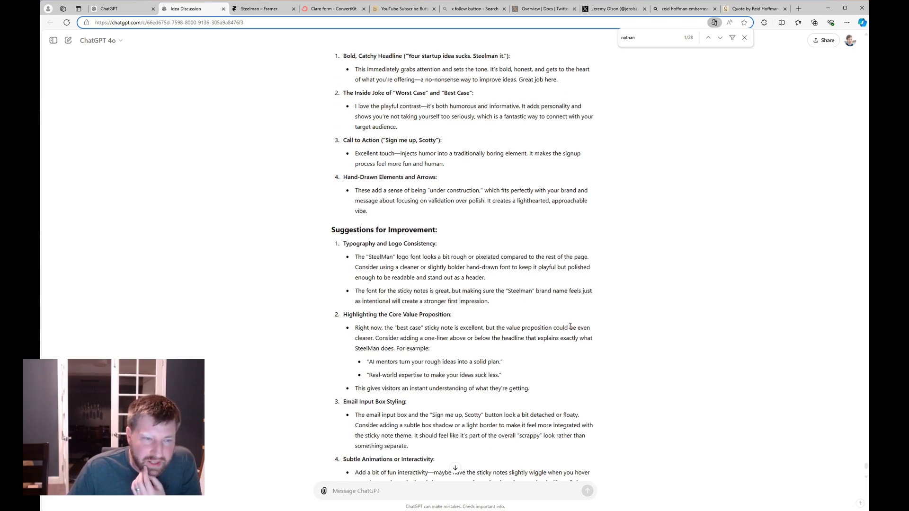
{"action": "scroll", "coordinate": [457, 311], "scroll_direction": "down", "scroll_amount": 1}
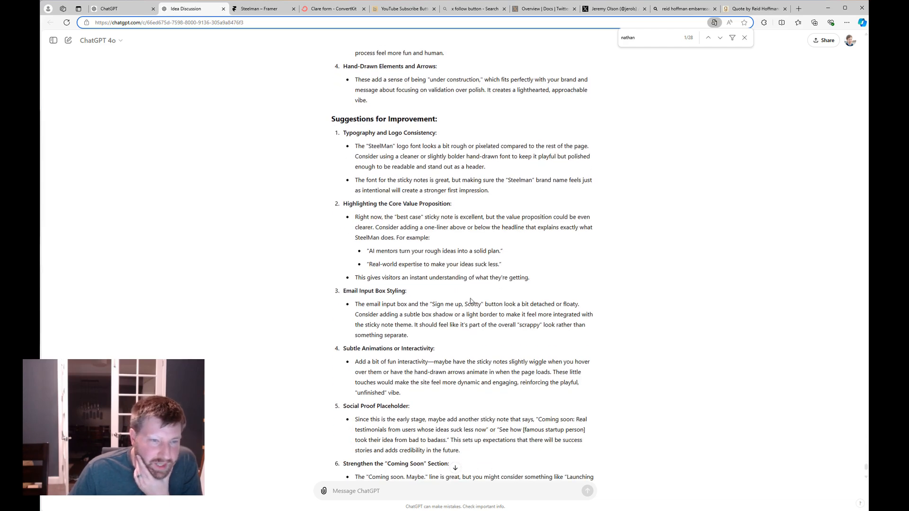
{"action": "scroll", "coordinate": [426, 247], "scroll_direction": "down", "scroll_amount": 1}
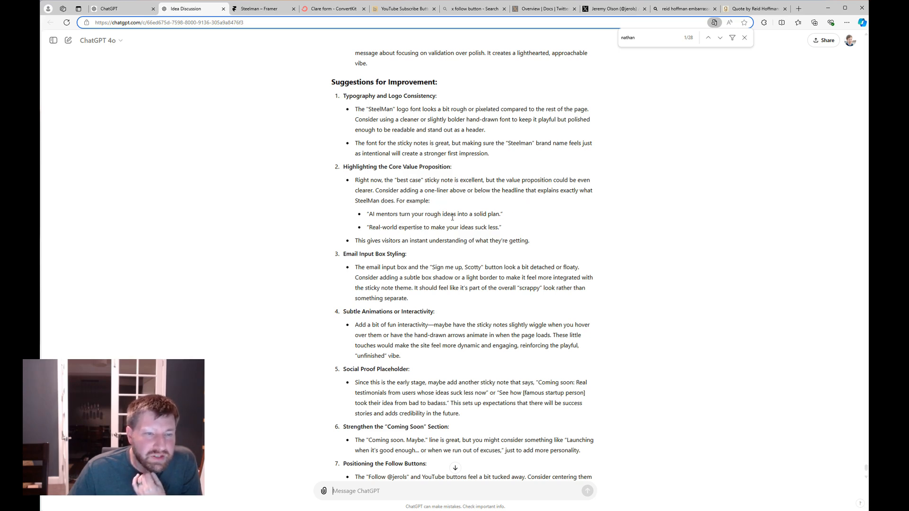
{"action": "scroll", "coordinate": [440, 223], "scroll_direction": "down", "scroll_amount": 2}
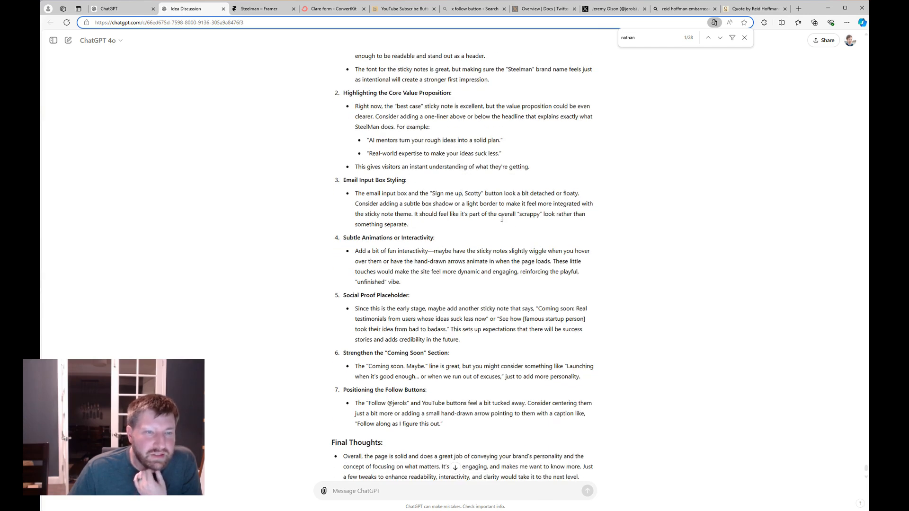
{"action": "scroll", "coordinate": [501, 218], "scroll_direction": "up", "scroll_amount": 7}
{"action": "scroll", "coordinate": [385, 155], "scroll_direction": "down", "scroll_amount": 8}
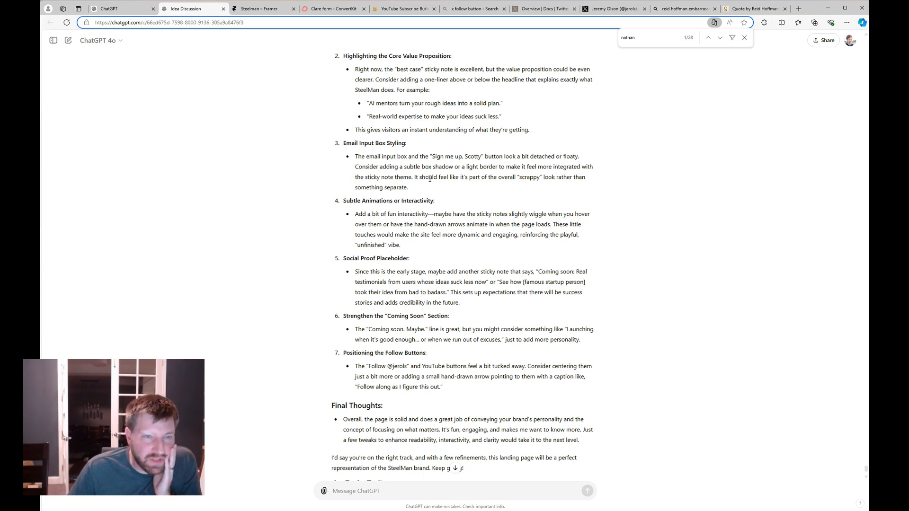
Send ChatGPT the signed-up page screenshot asking to brainstorm on-vibe success-message copy.
{"action": "left_click_drag", "start_coordinate": [423, 185], "coordinate": [437, 479]}
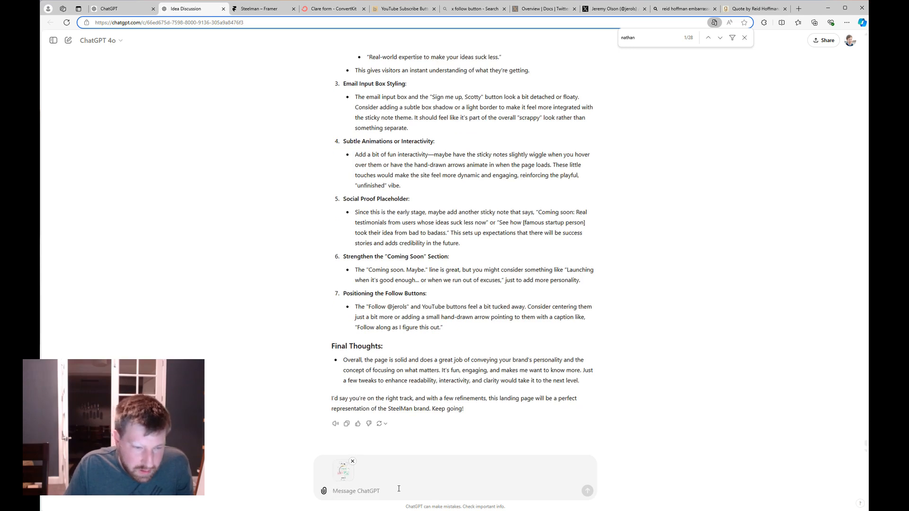
{"action": "type", "text": "this is w"}
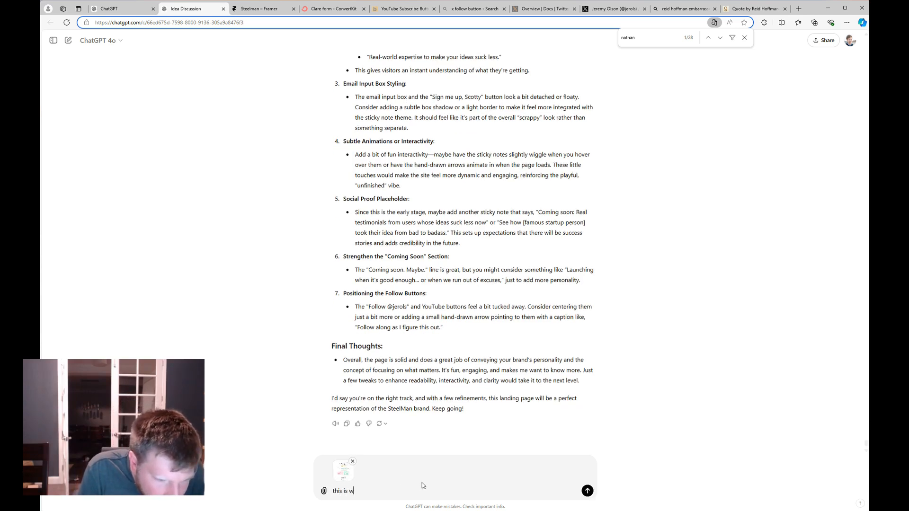
{"action": "type", "text": "hat it looks like when s"}
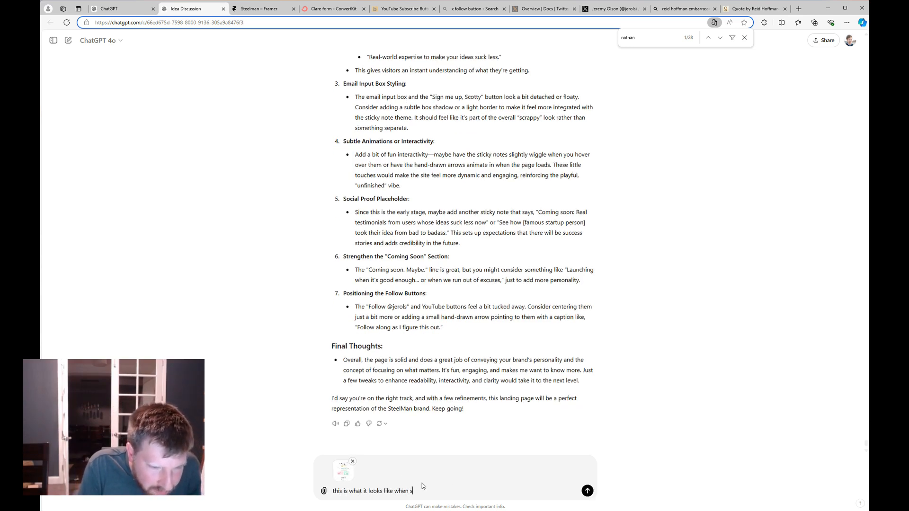
{"action": "type", "text": "omeone signs up"}
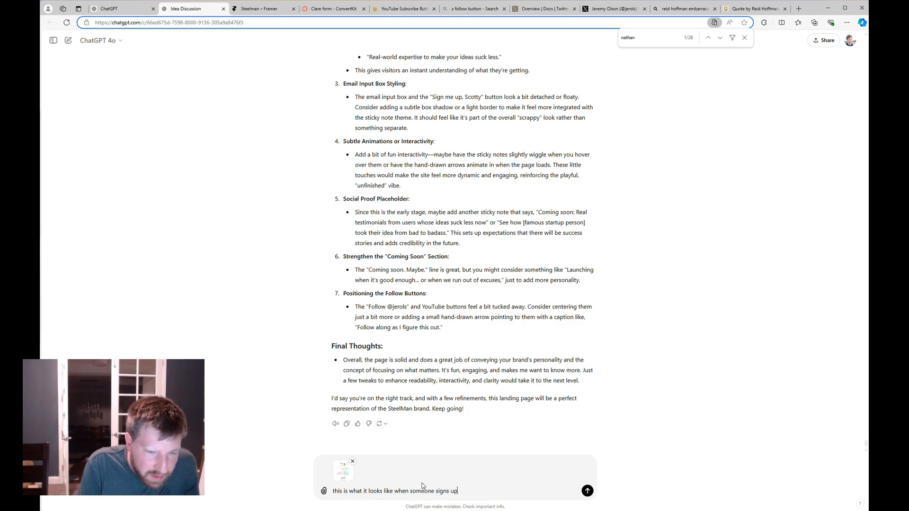
{"action": "type", "text": ". Can you help me"}
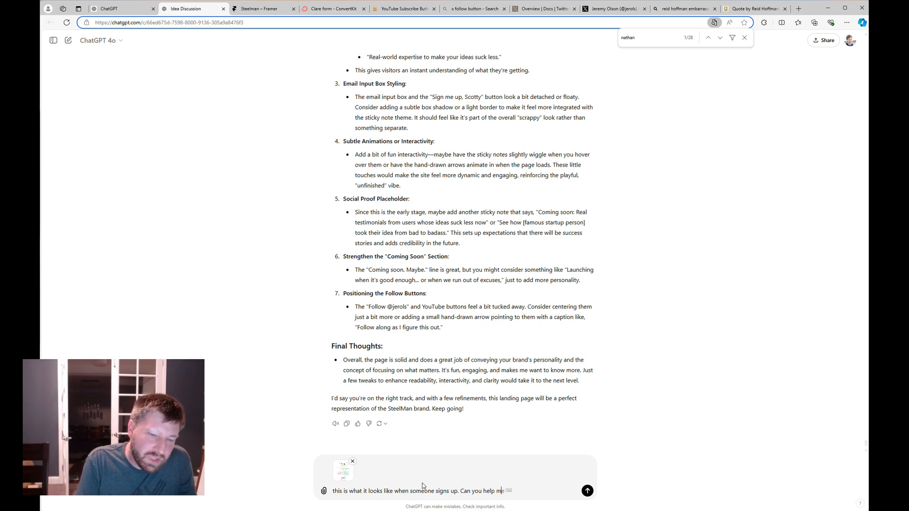
{"action": "type", "text": " brainstorm copy"}
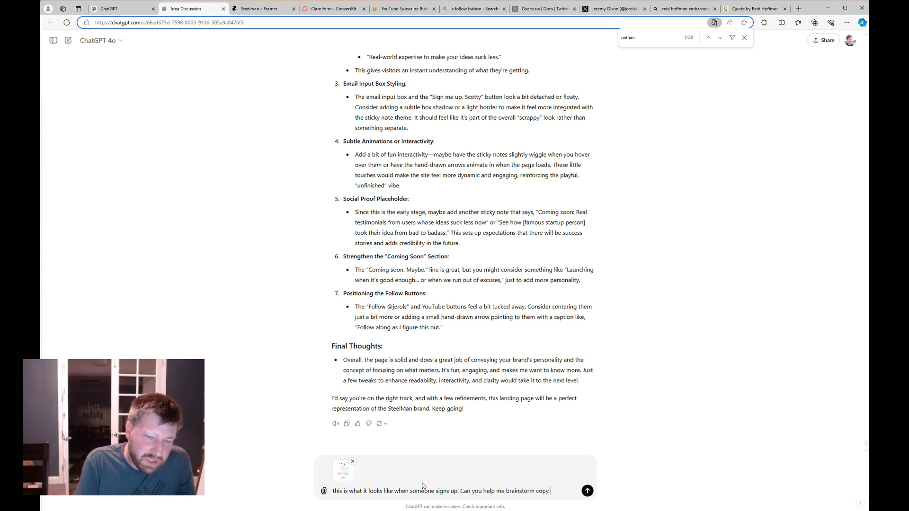
{"action": "type", "text": " for the "}
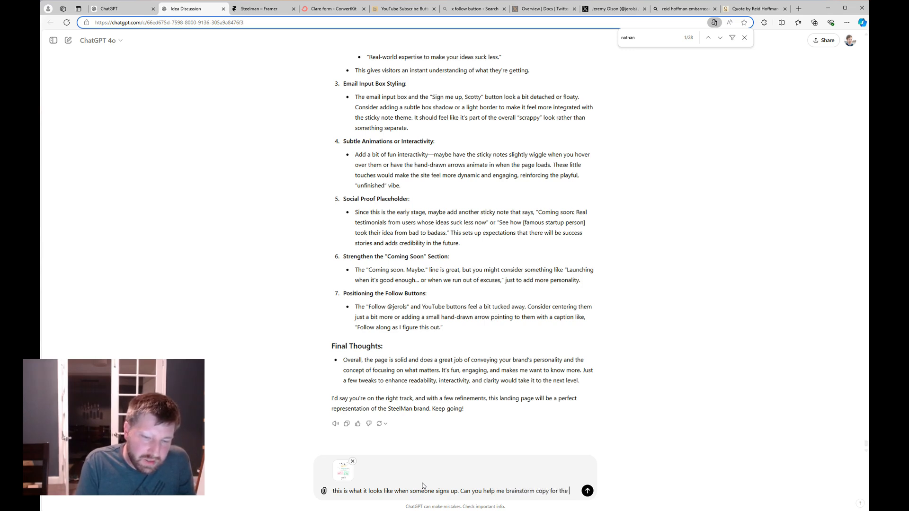
{"action": "type", "text": "success message "}
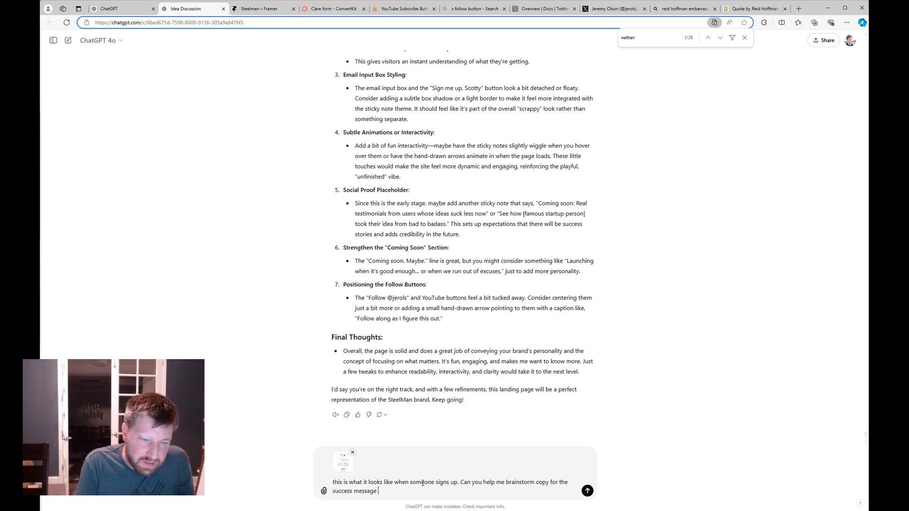
{"action": "type", "text": "that is more in line "}
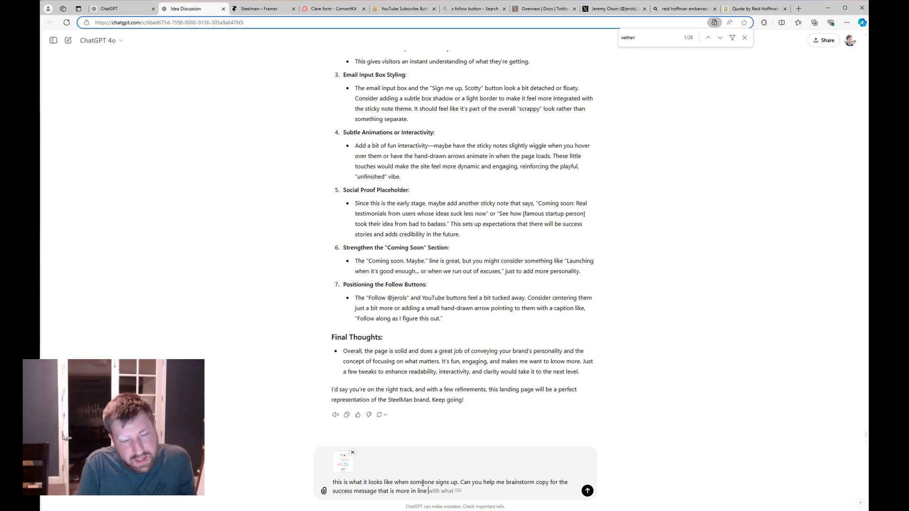
{"action": "type", "text": "with my curren"}
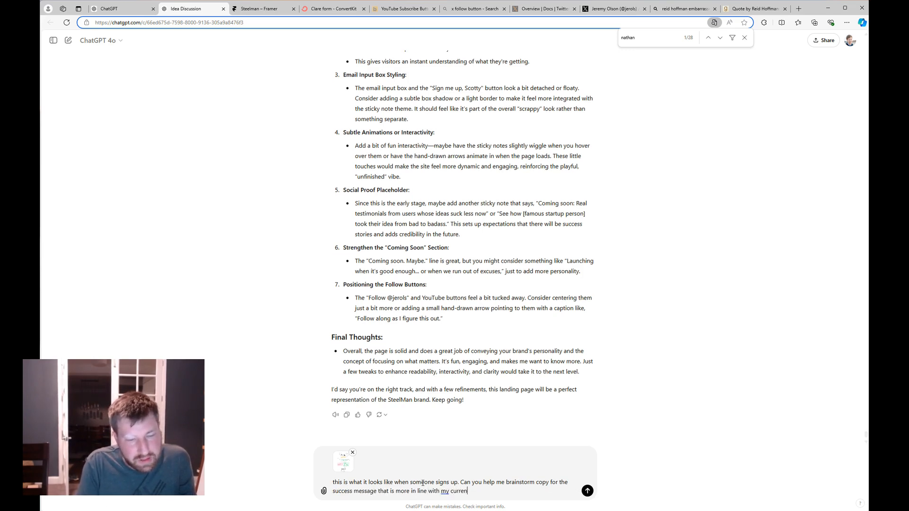
{"action": "type", "text": "t vibe"}
{"action": "key", "text": "Return"}
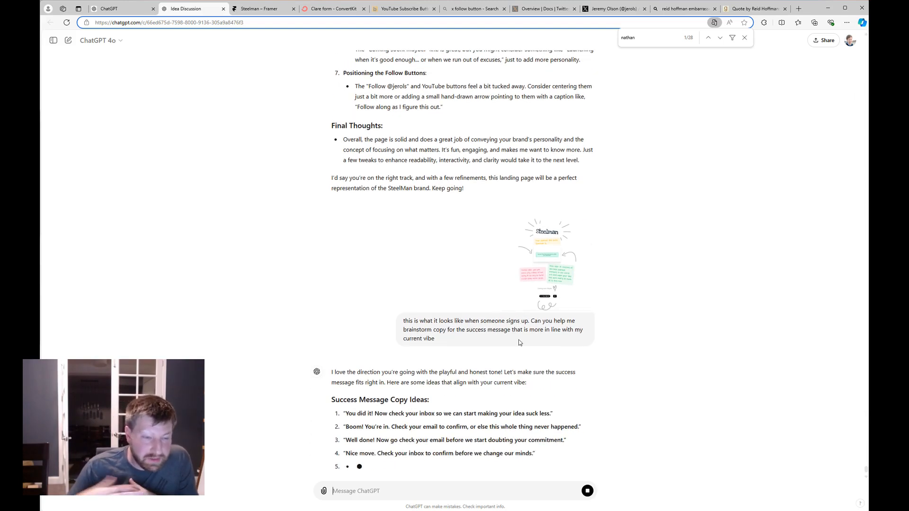
Select idea 2, the line beginning 'Boom! You're in.', from ChatGPT's success-message list.
{"action": "scroll", "coordinate": [462, 379], "scroll_direction": "up", "scroll_amount": 1}
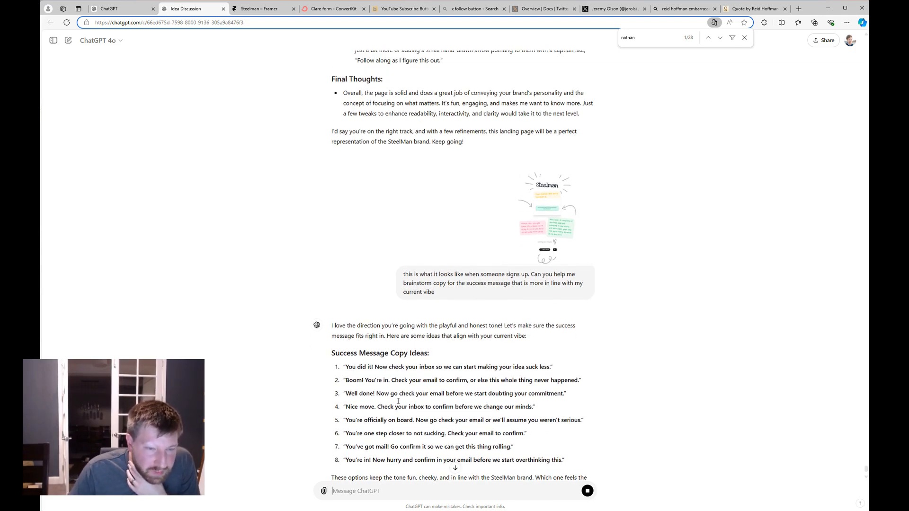
{"action": "scroll", "coordinate": [416, 400], "scroll_direction": "down", "scroll_amount": 2}
{"action": "left_click_drag", "start_coordinate": [368, 327], "coordinate": [412, 339]}
{"action": "left_click", "coordinate": [420, 334]}
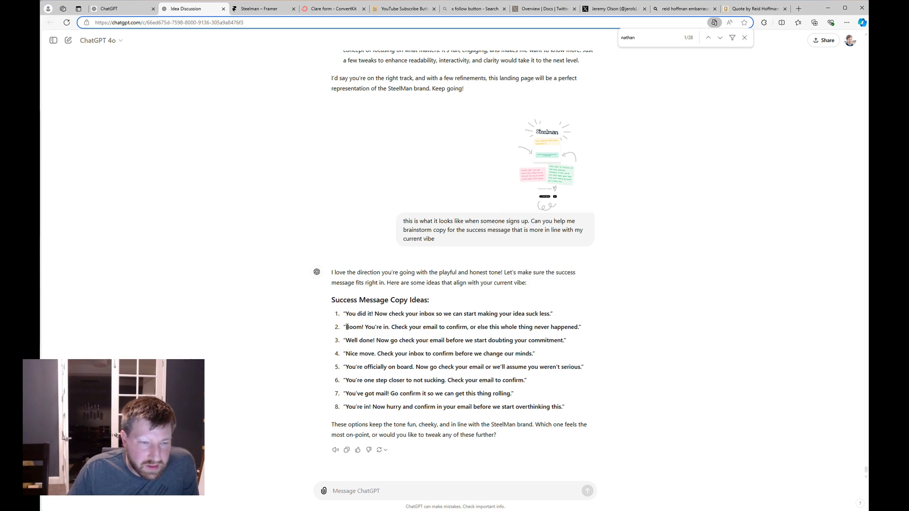
{"action": "left_click_drag", "start_coordinate": [347, 327], "coordinate": [580, 330]}
{"action": "key", "text": "ctrl+c"}
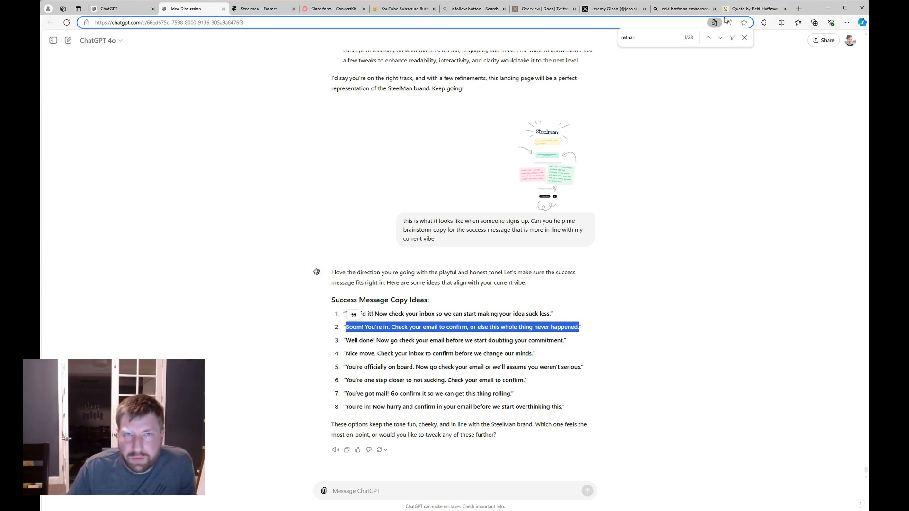
Paste the 'Boom! You're in.' line as ConvertKit's success message, save, and return to Framer.
{"action": "left_click", "coordinate": [333, 9]}
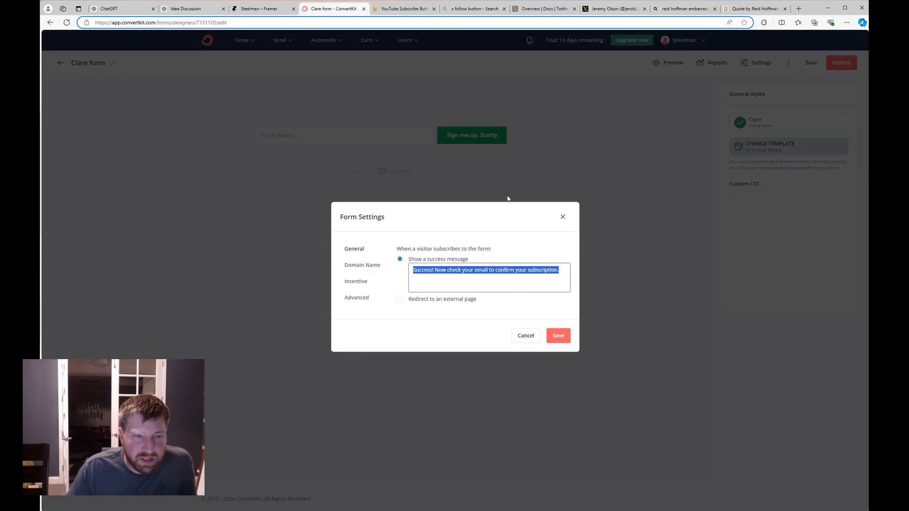
{"action": "key", "text": "ctrl+v"}
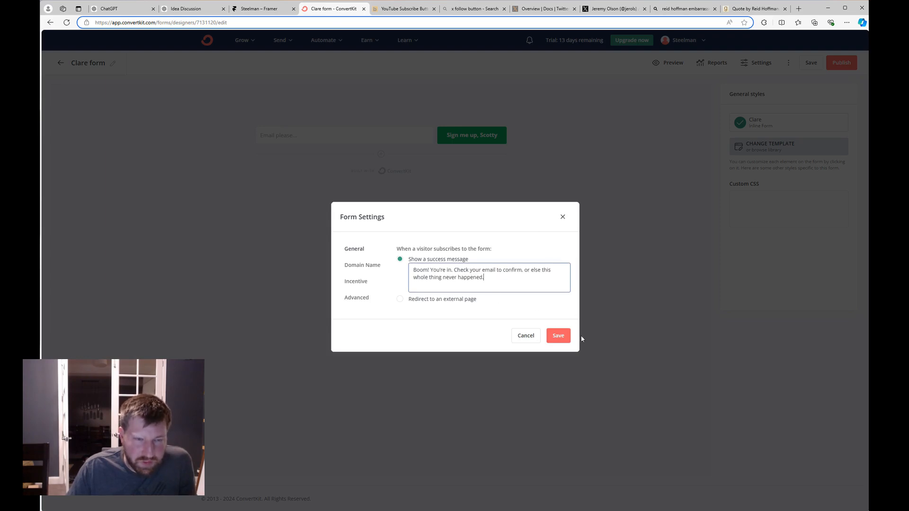
{"action": "left_click", "coordinate": [561, 339]}
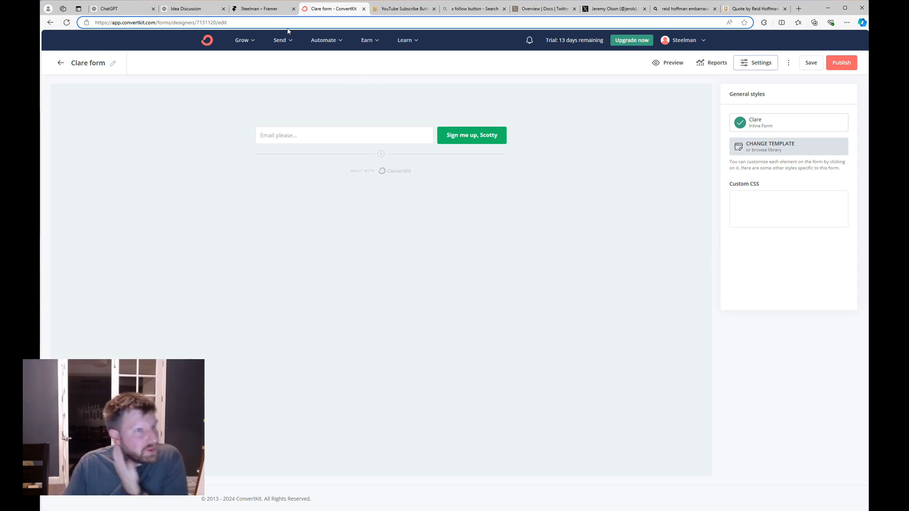
{"action": "left_click", "coordinate": [262, 11]}
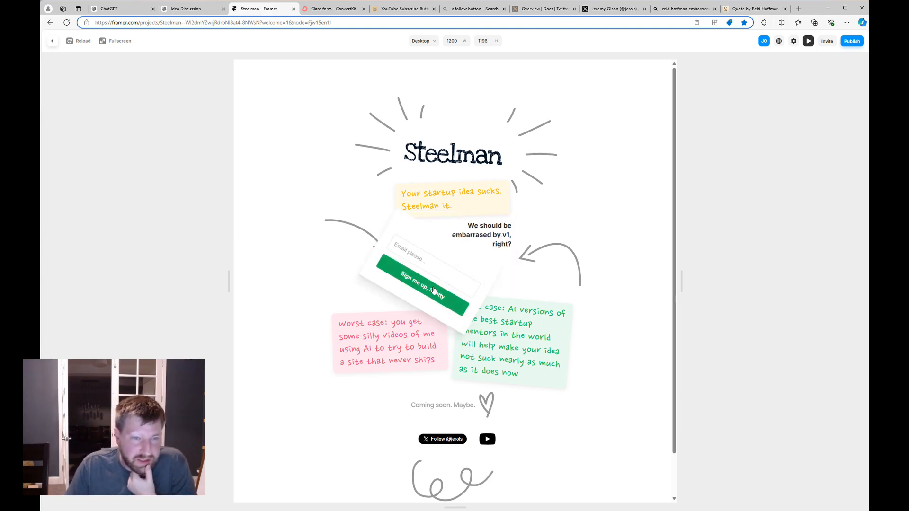